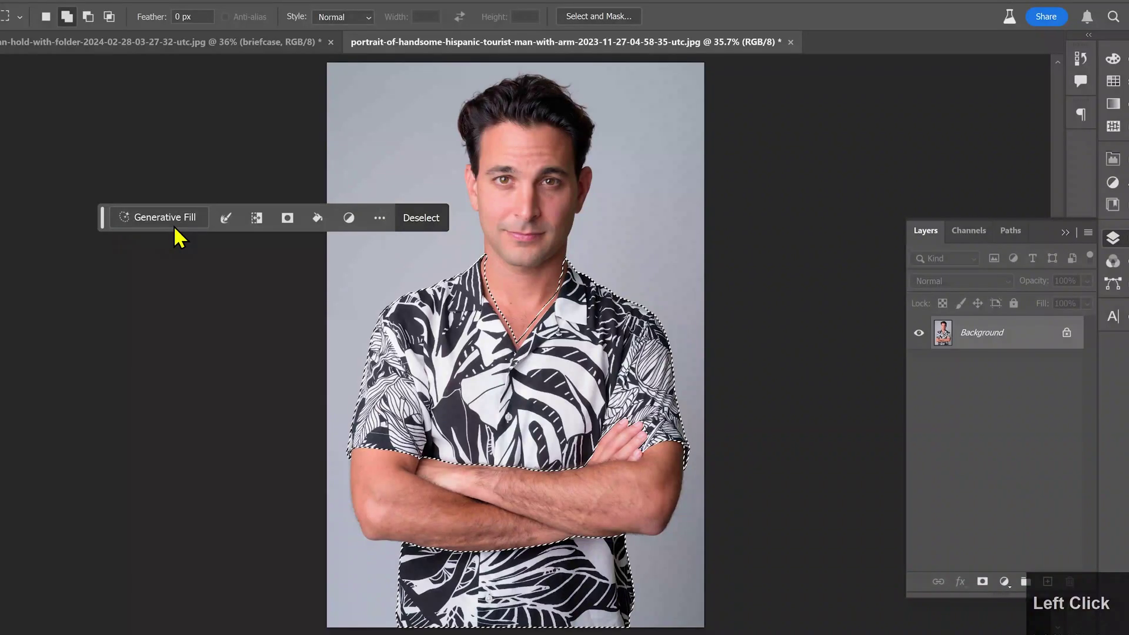
Generative Fill the selected shirt with the prompt "tropical shirt" and Red Tropical Shirt.jpg as reference image, then choose the second variation.
click(174, 235)
click(383, 222)
click(453, 148)
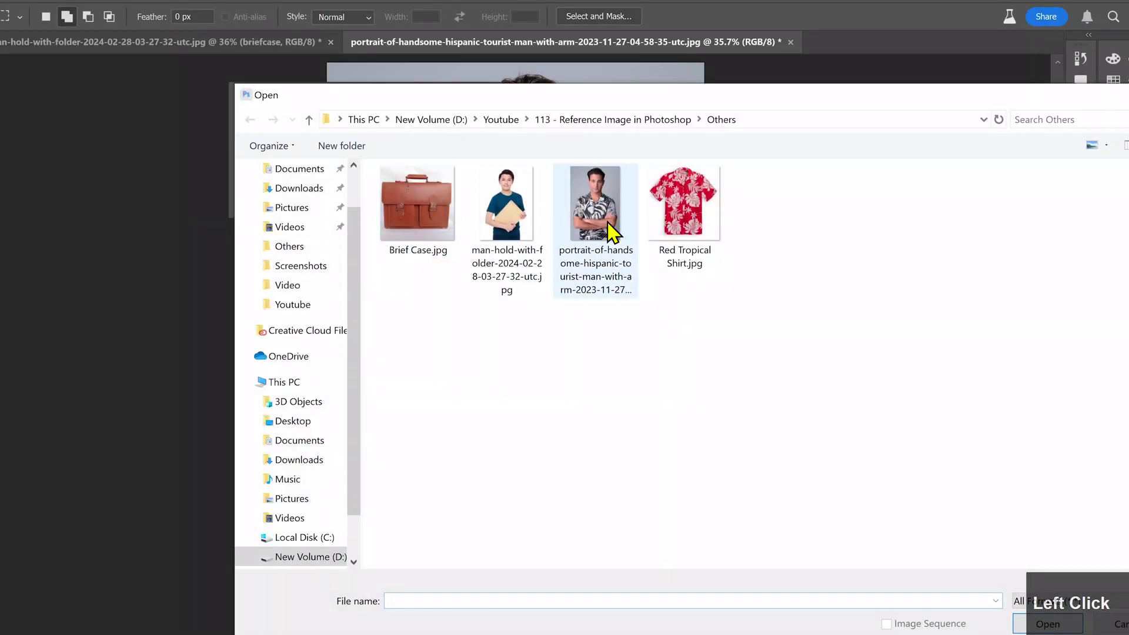
click(684, 201)
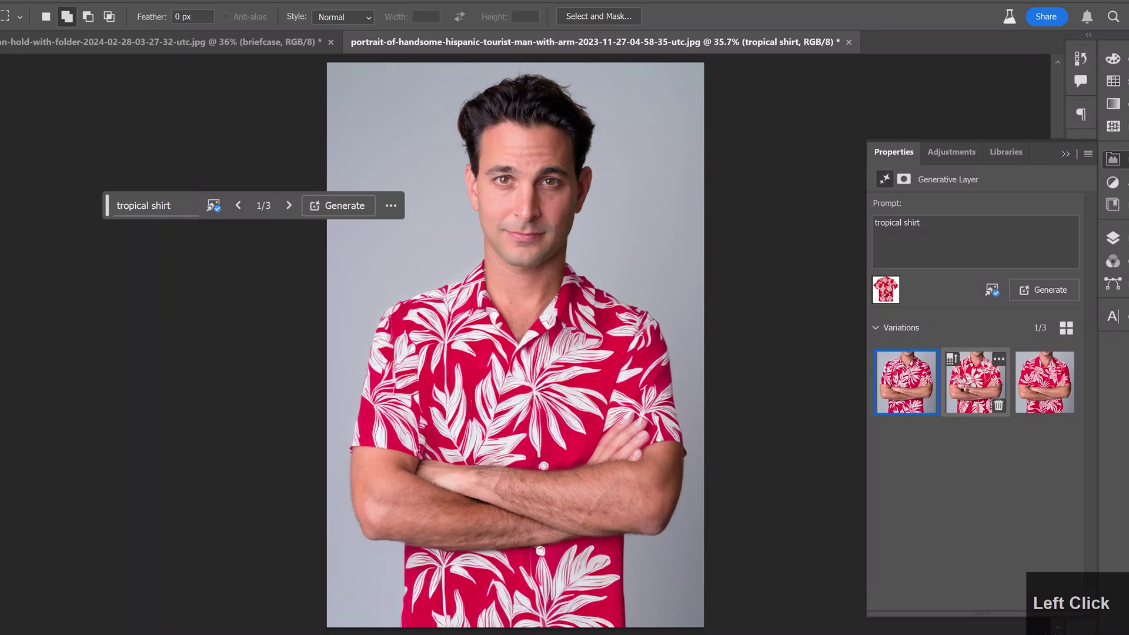
click(974, 383)
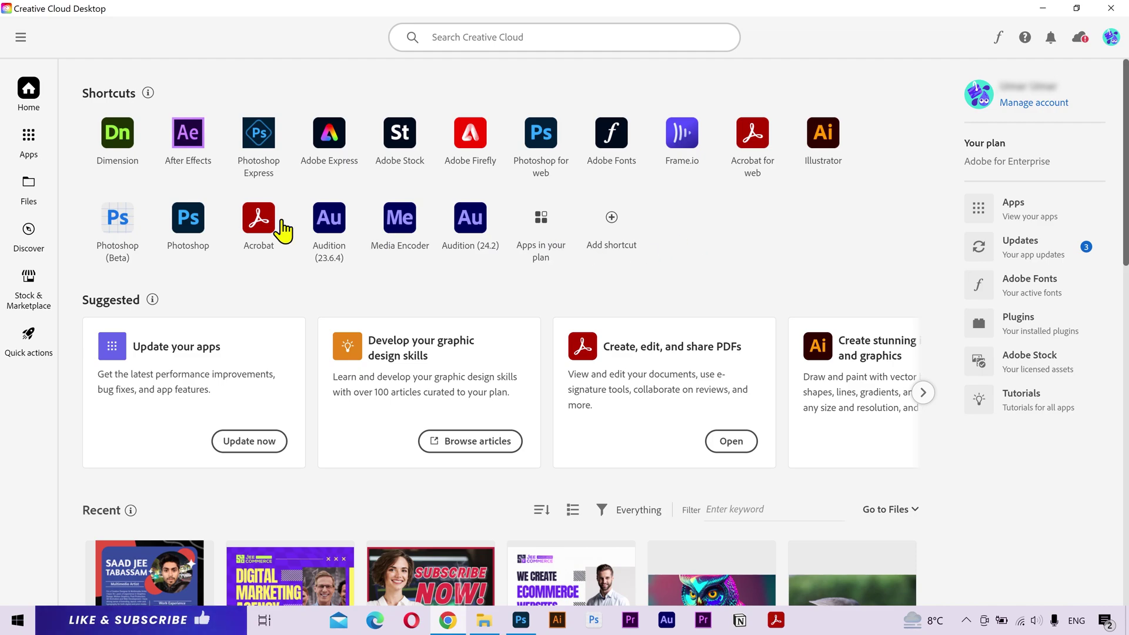
Switch to Creative Cloud Desktop and check the beta apps list for Photoshop (Beta).
click(26, 141)
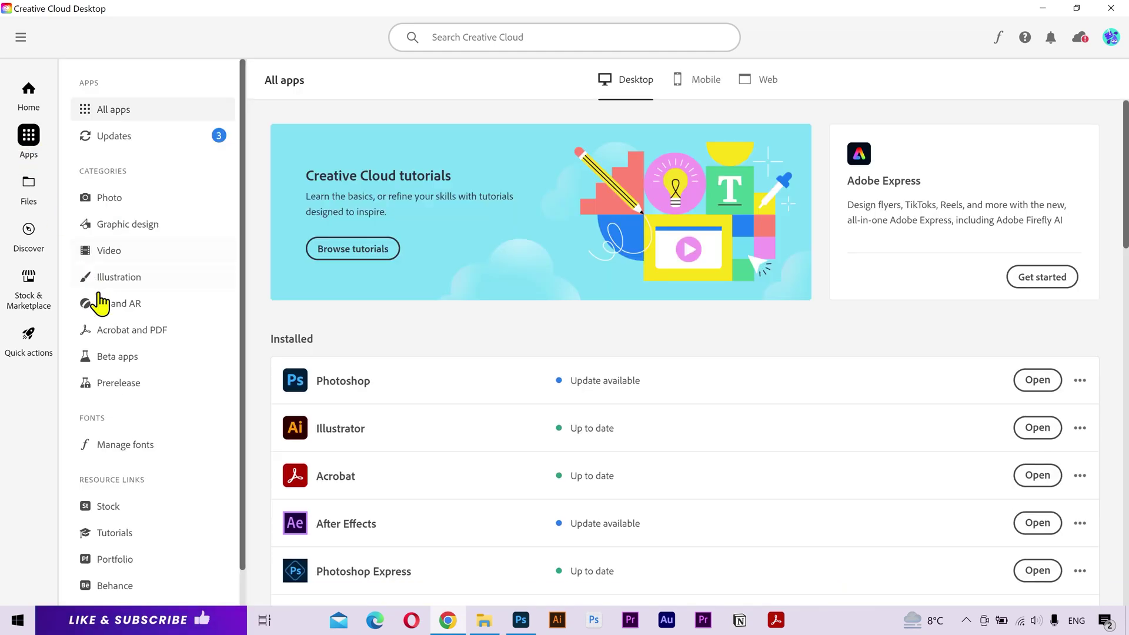
click(140, 357)
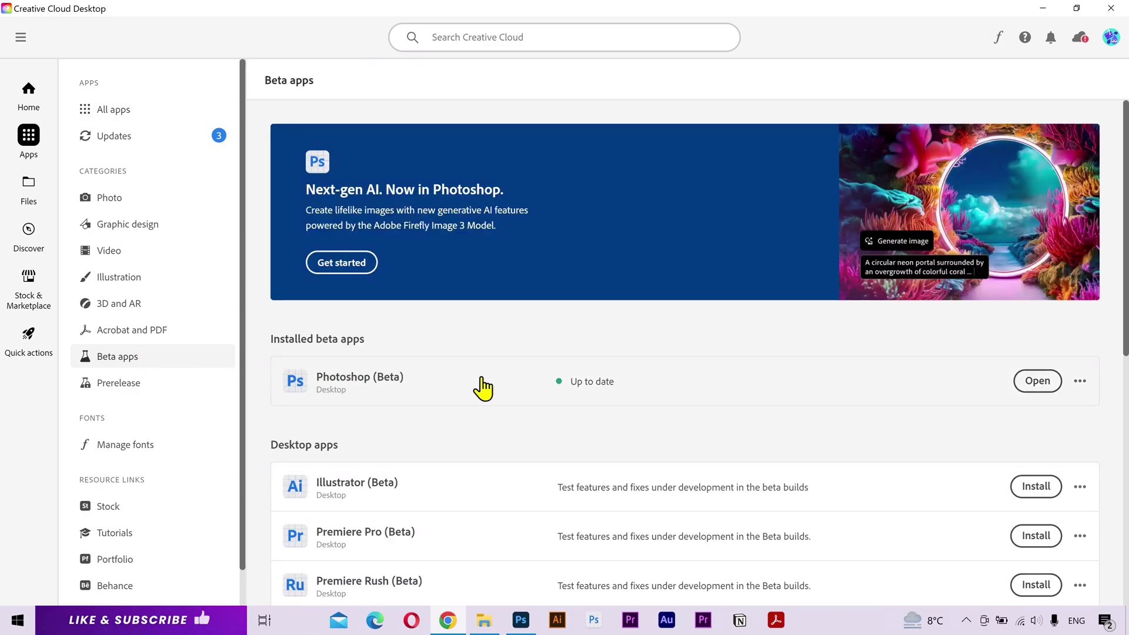
middle_click(763, 320)
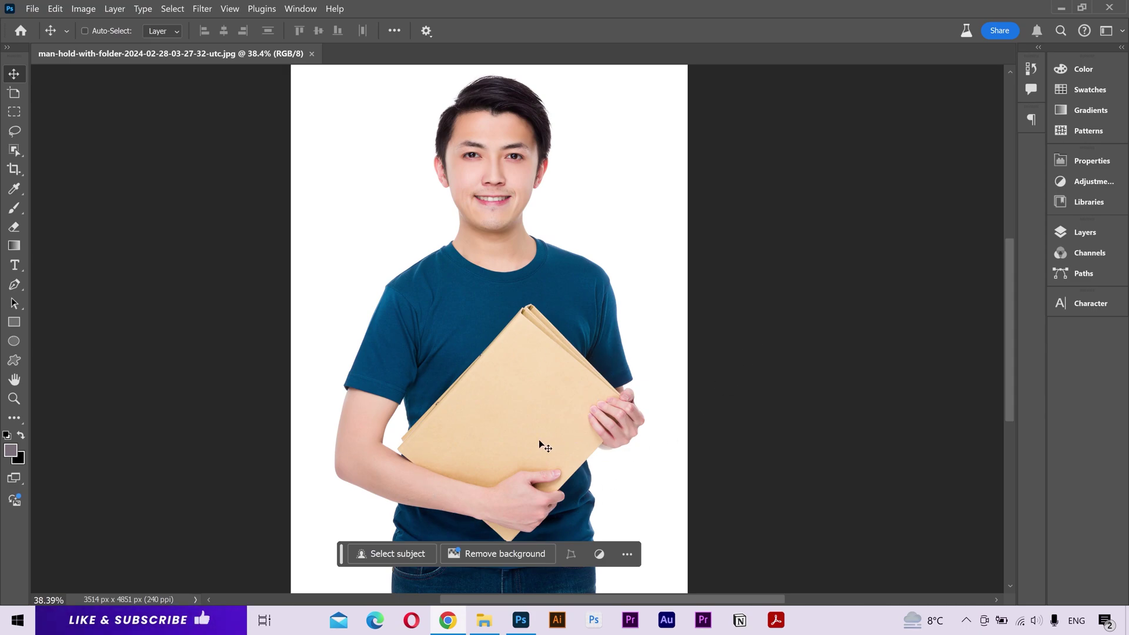
Switch to File Explorer and view the reference photo Brief Case.jpg in the Others folder.
mouse_move(484, 620)
click(405, 553)
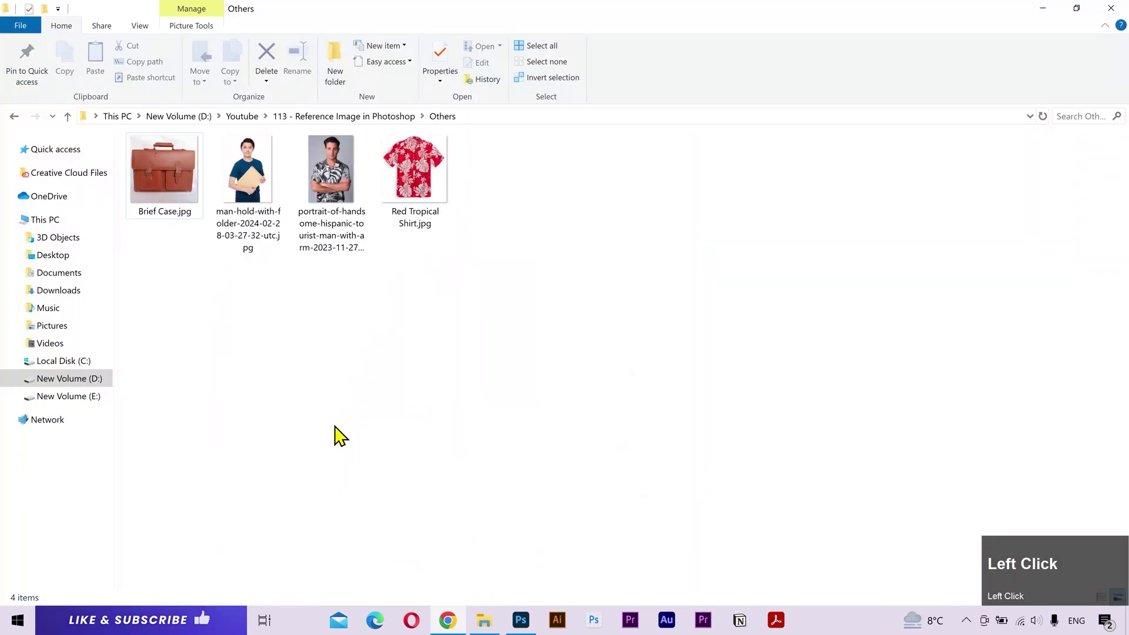
double_click(176, 197)
scroll(704, 316, up, 2)
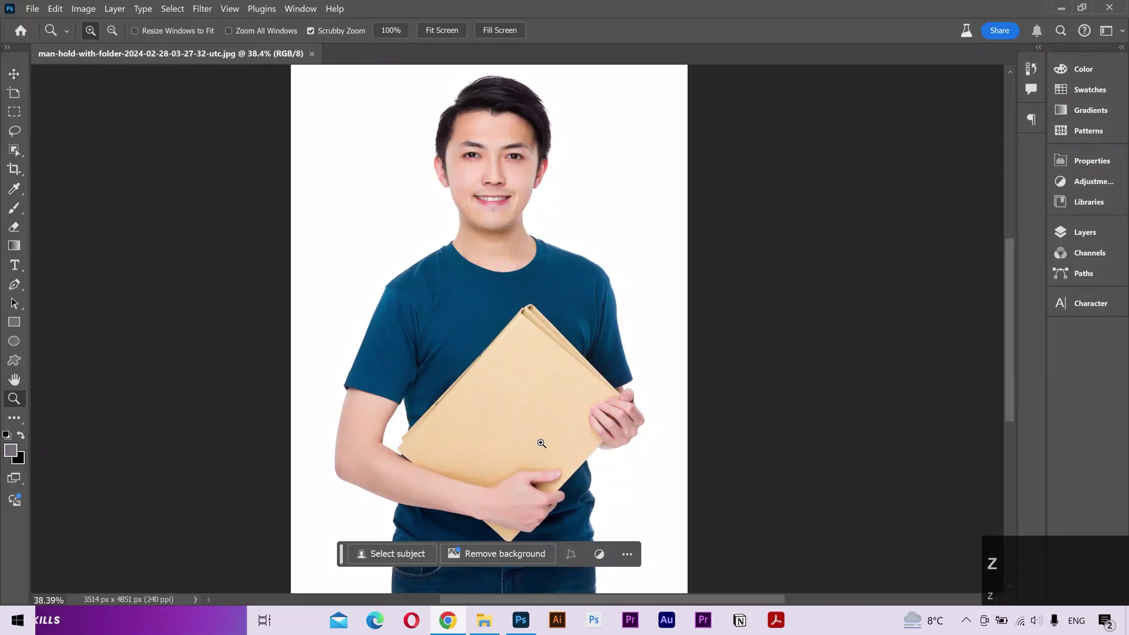
Switch to Photoshop and select the main part of the folder the man is holding with the Object Selection tool.
click(537, 441)
drag(550, 453, 540, 387)
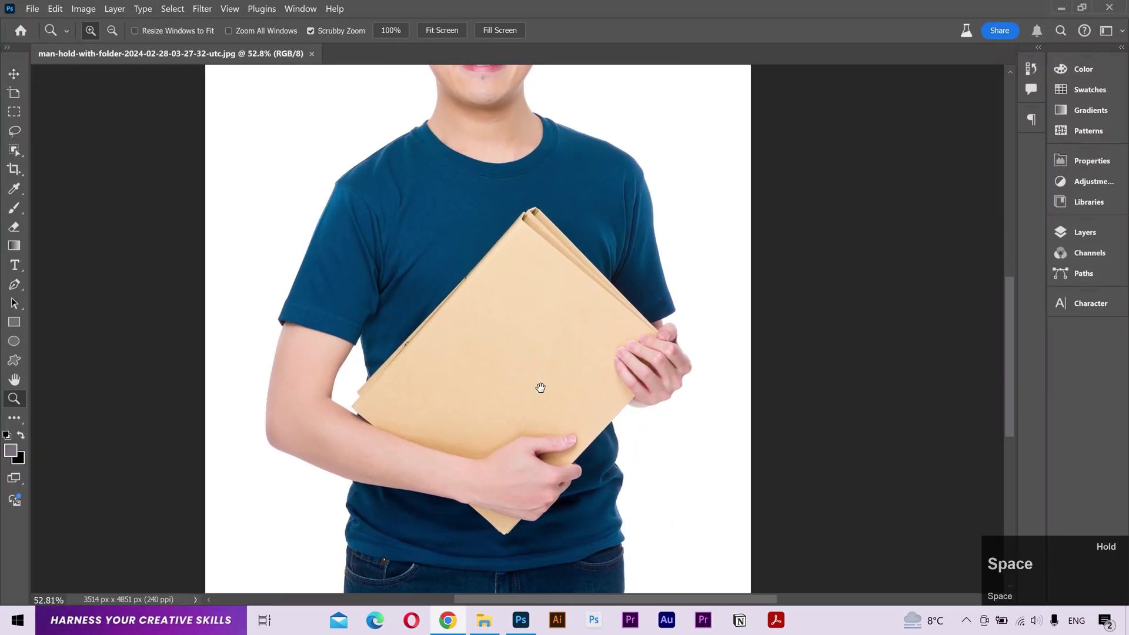
click(14, 151)
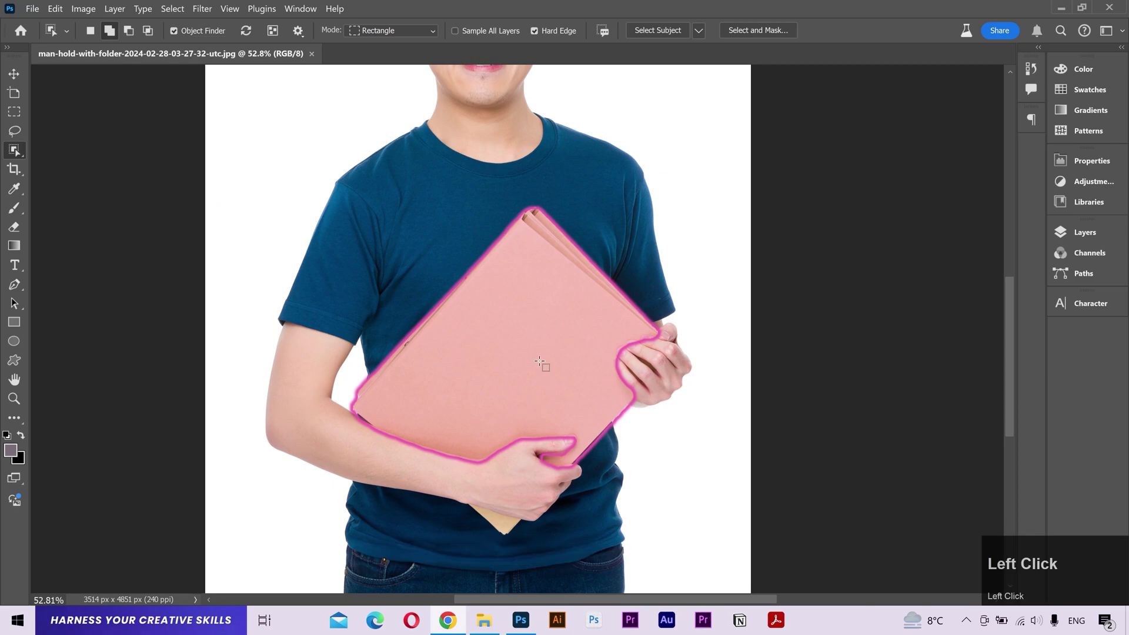
click(539, 361)
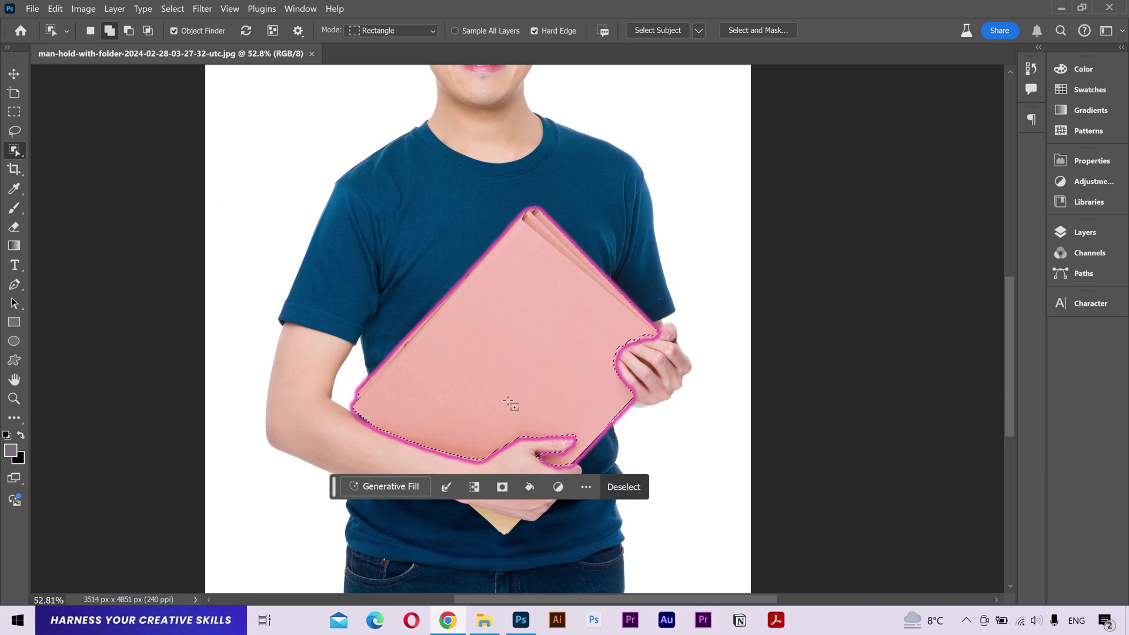
Add the folder's lower corner sticking out beneath the hand to the selection with the Lasso tool.
drag(493, 416, 489, 356)
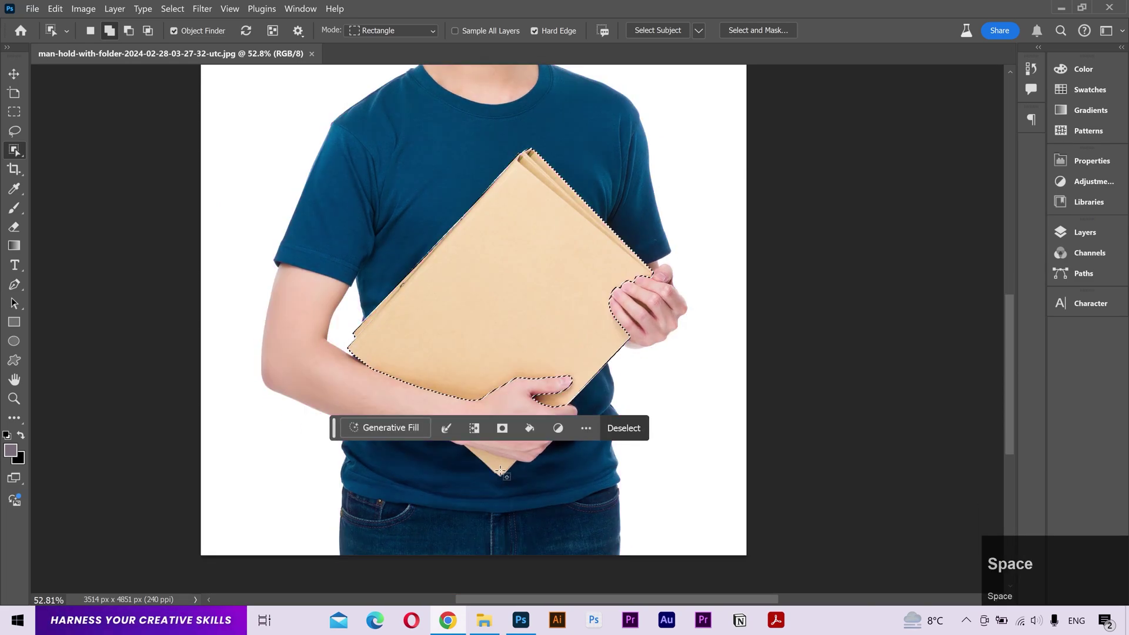
key(z)
drag(493, 471, 536, 468)
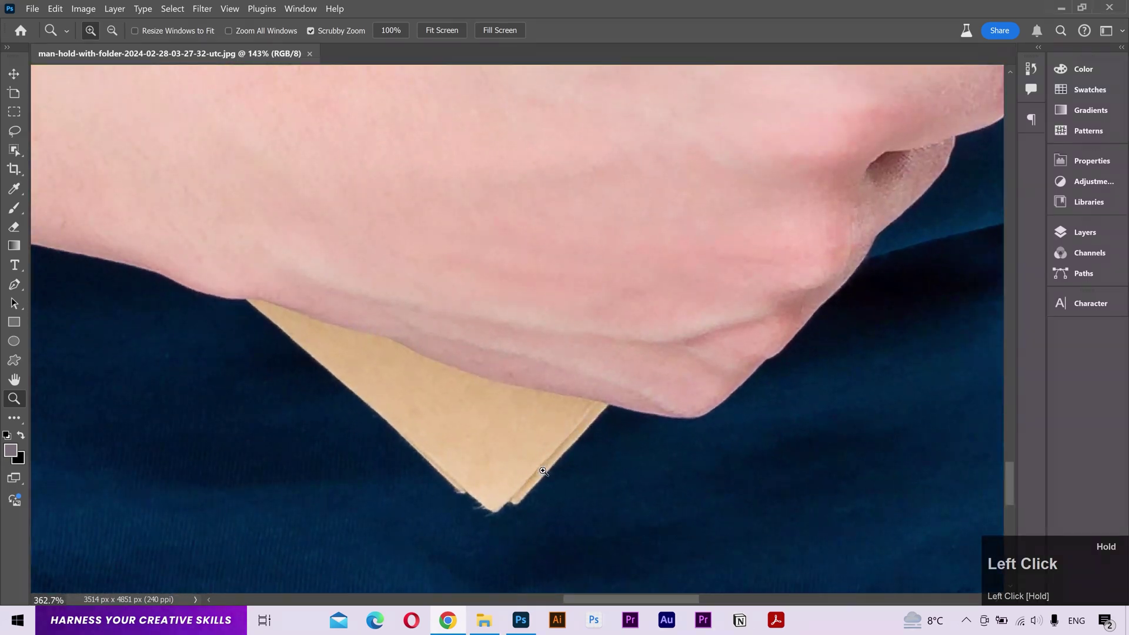
click(18, 138)
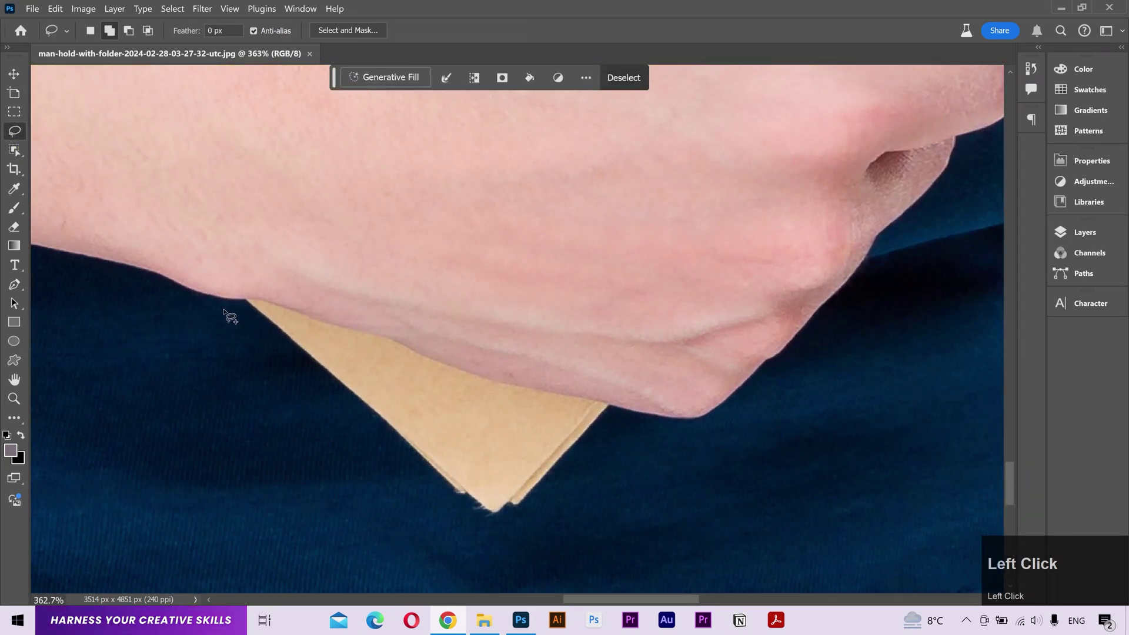
mouse_move(224, 309)
mouse_down()
mouse_move(241, 293)
mouse_move(276, 295)
mouse_up()
drag(495, 375, 598, 397)
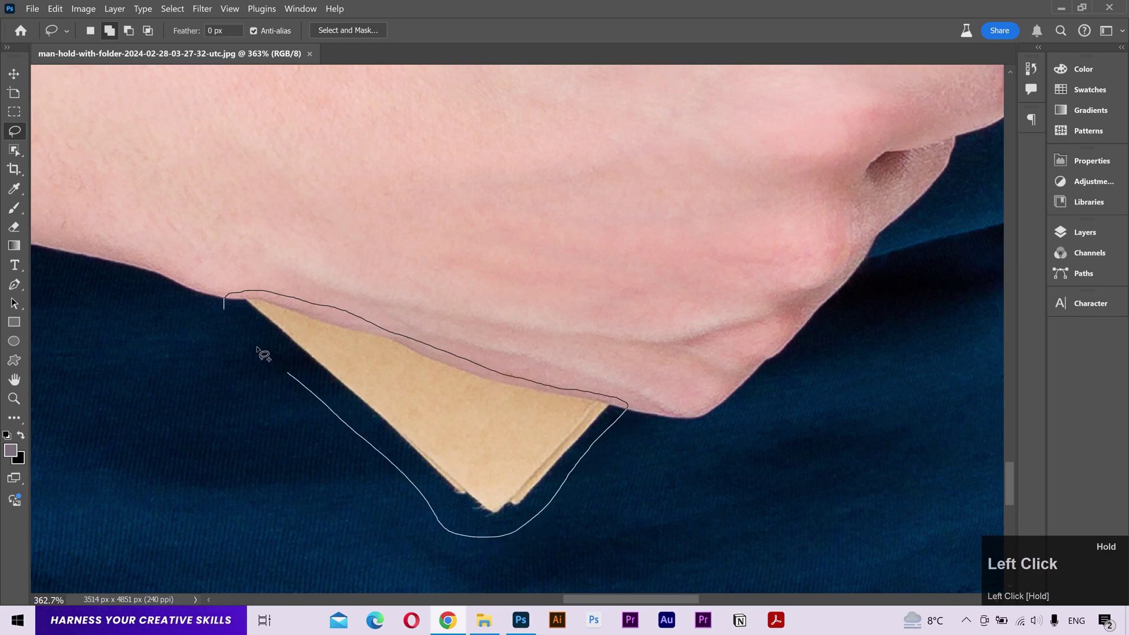
drag(263, 354, 224, 307)
Extend the selection with a rounded Lasso area on the shirt along the folder's upper-left edge, making room for a briefcase handle.
key(z)
click(441, 30)
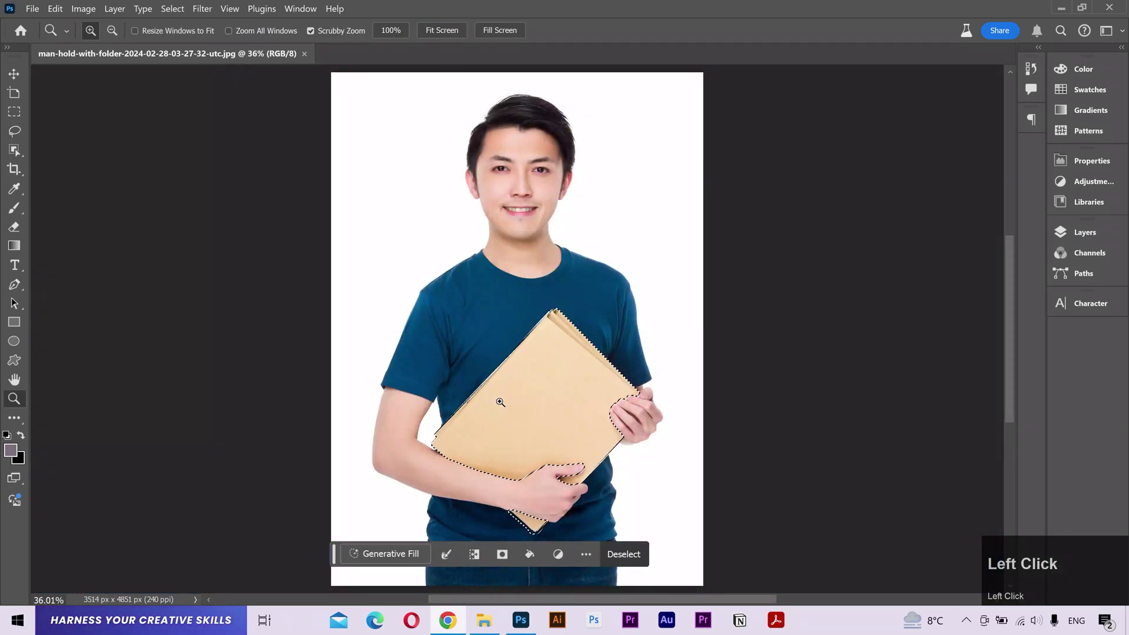
drag(482, 379, 484, 334)
key(space)
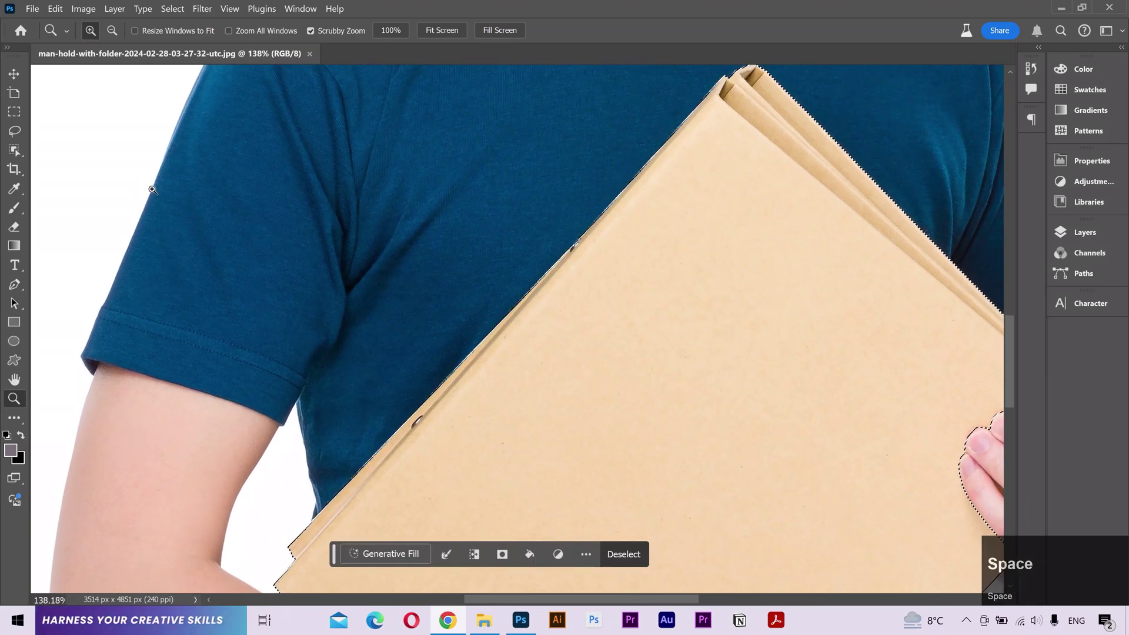
click(15, 131)
drag(406, 482, 379, 428)
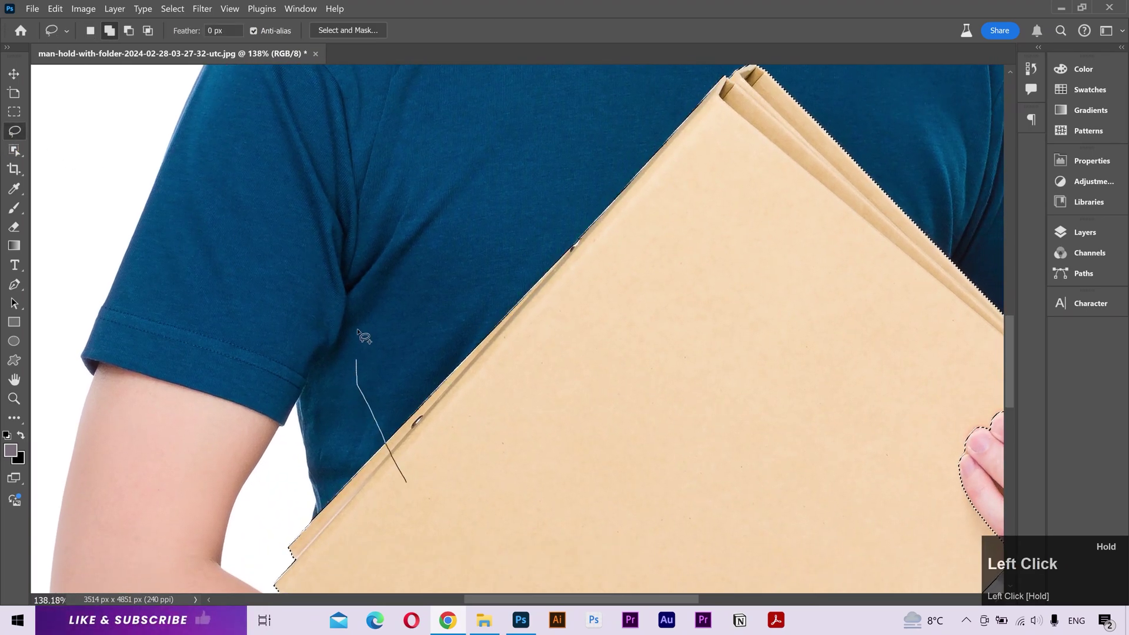
drag(662, 268, 667, 276)
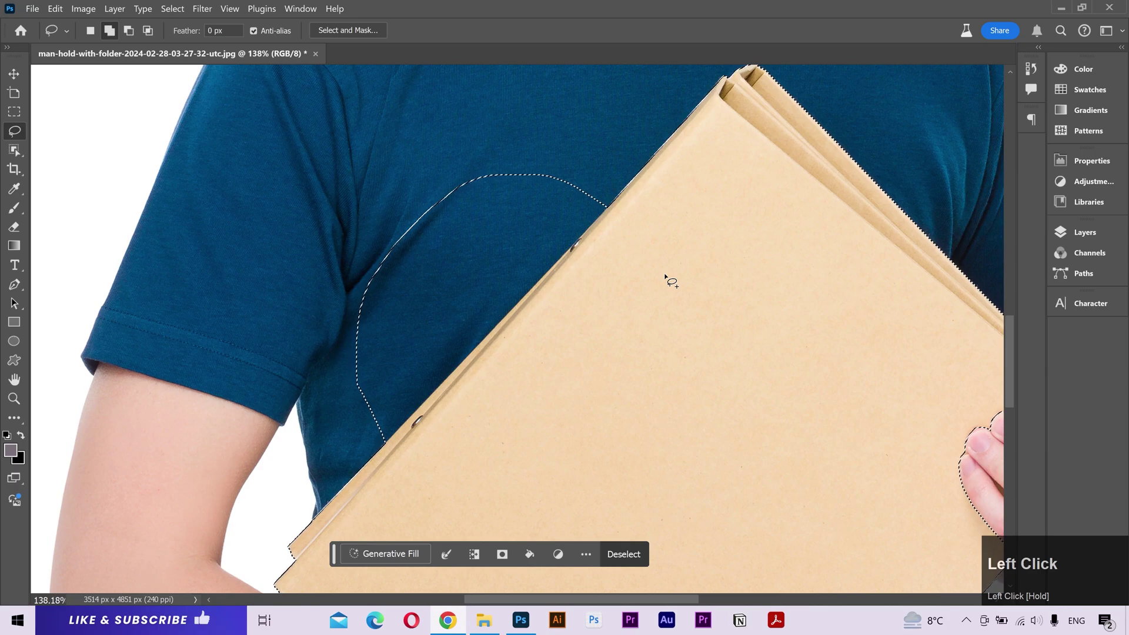
key(z)
click(442, 30)
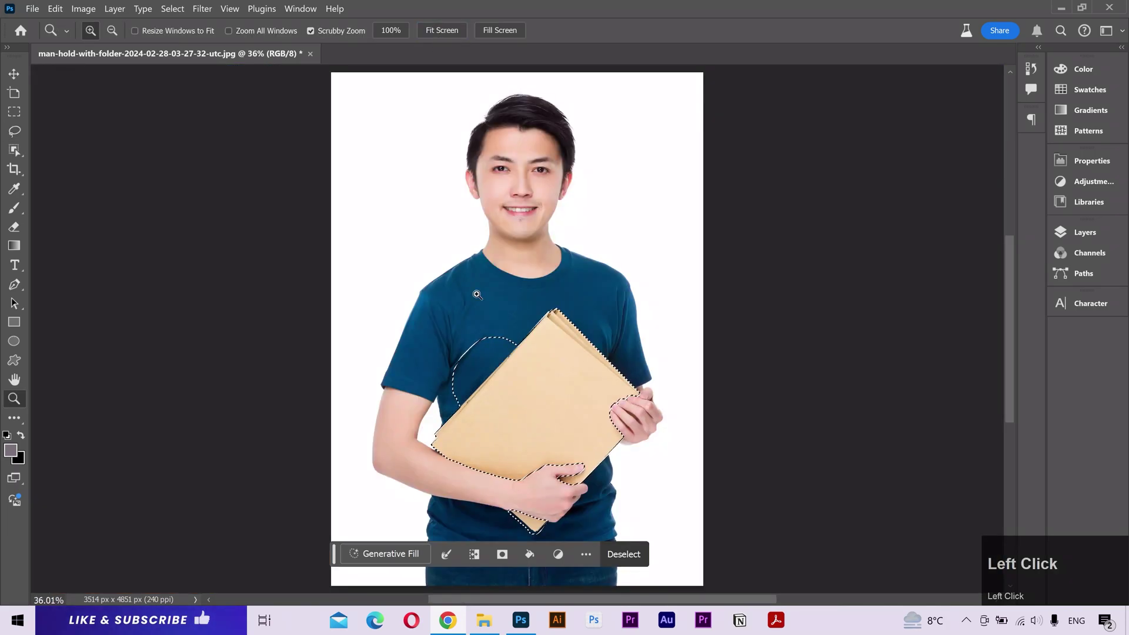
key(v)
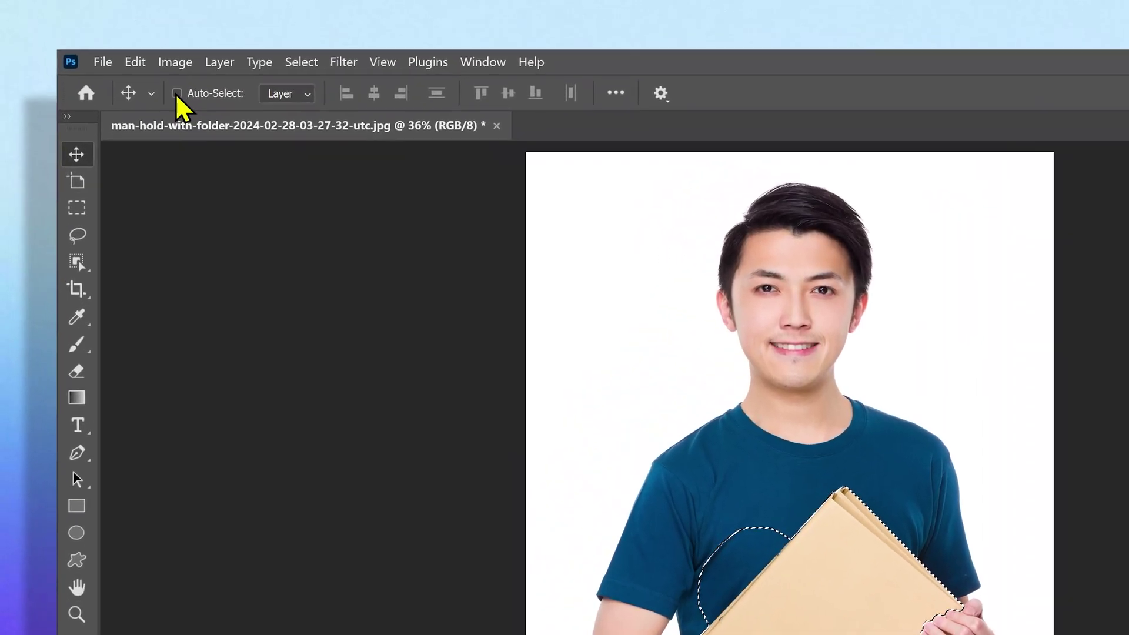
Run Generative Fill on the folder selection with the prompt "briefcase" and Brief Case.jpg as the reference image.
click(57, 8)
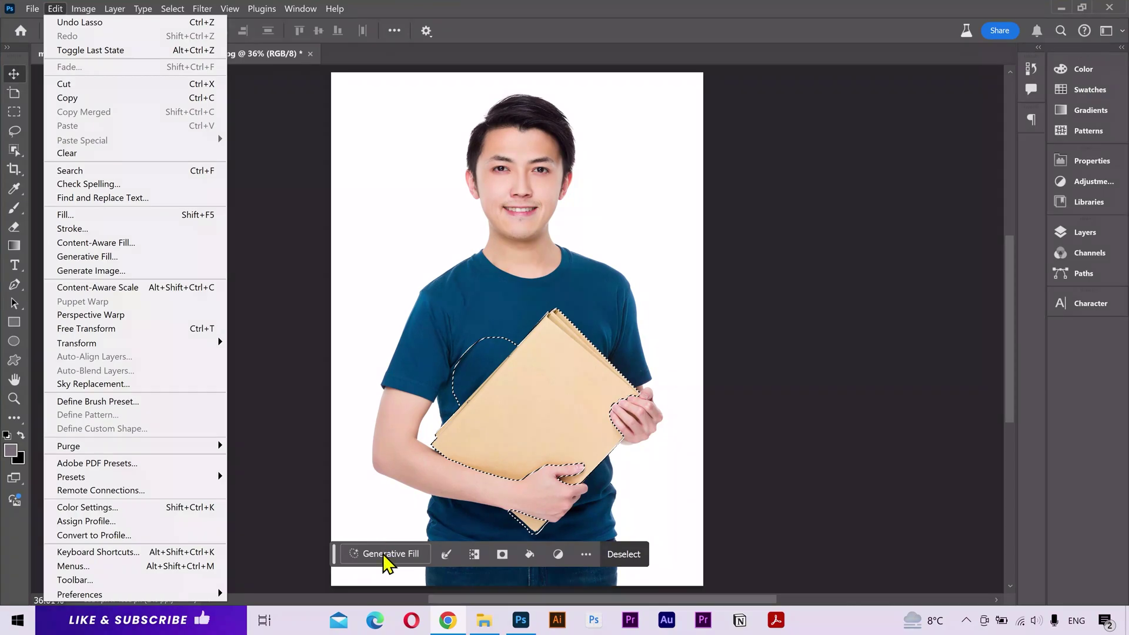
click(391, 555)
drag(165, 556, 144, 216)
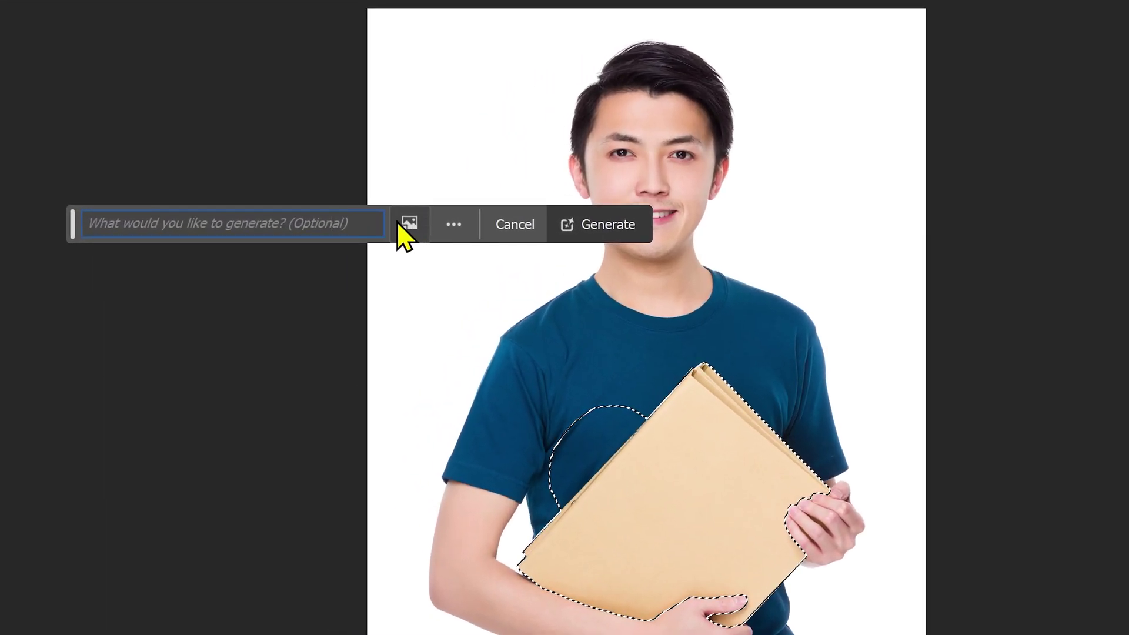
click(361, 218)
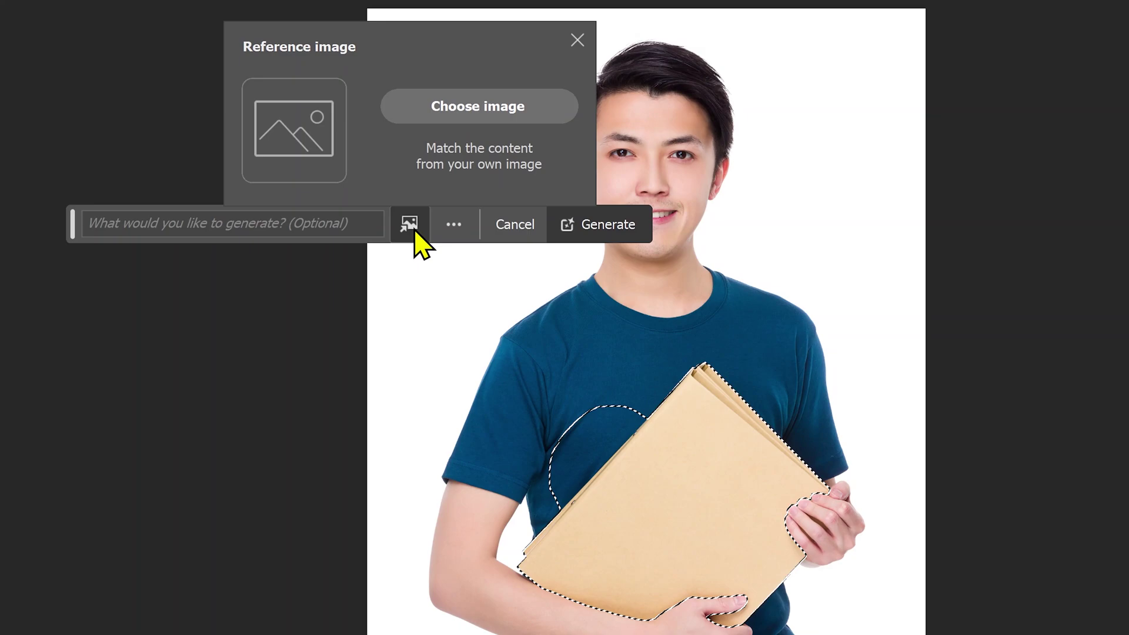
click(482, 106)
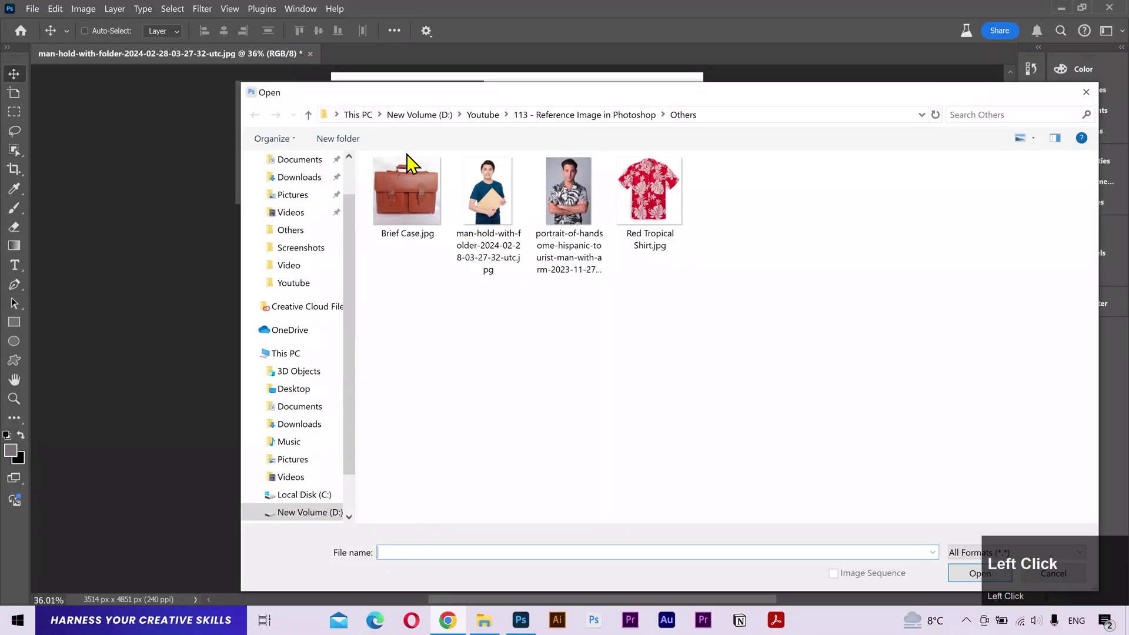
double_click(402, 200)
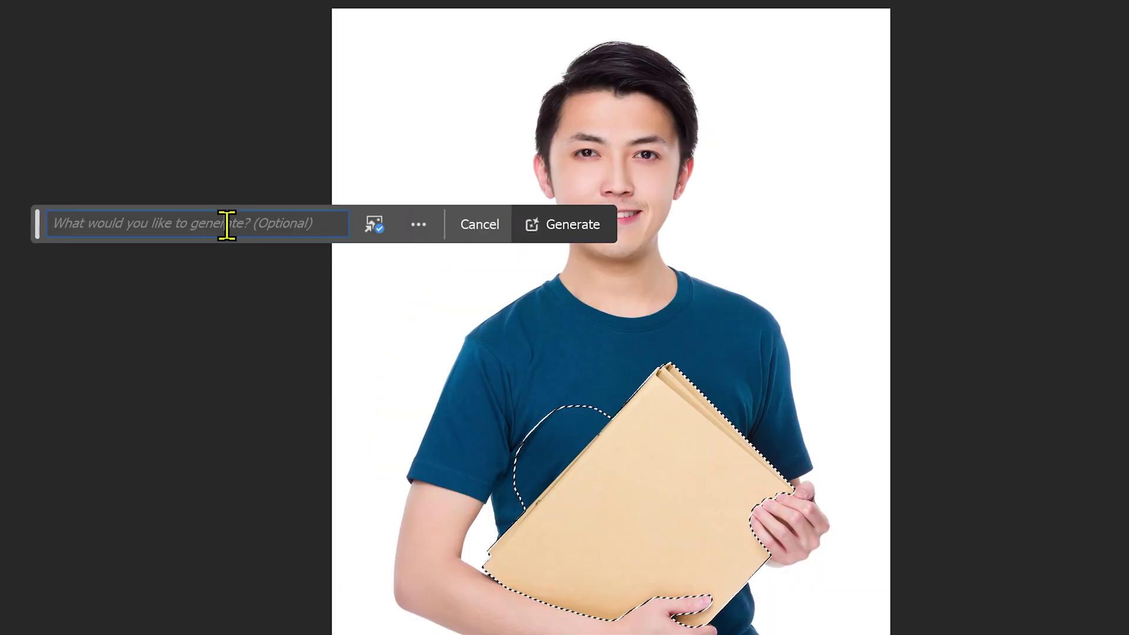
text(briefcase)
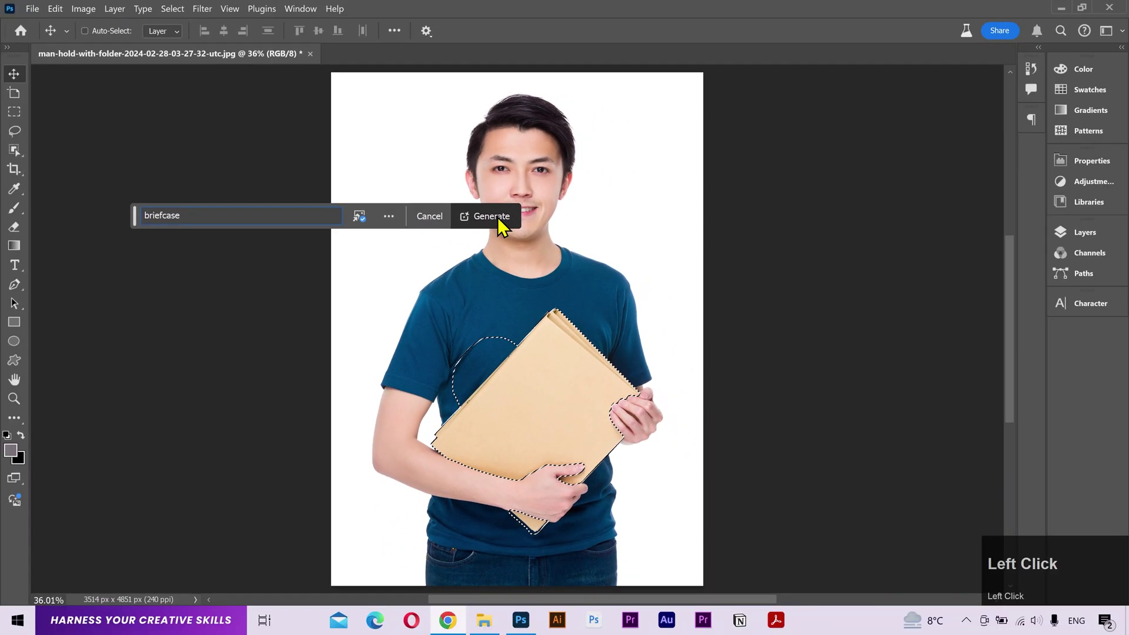
click(564, 224)
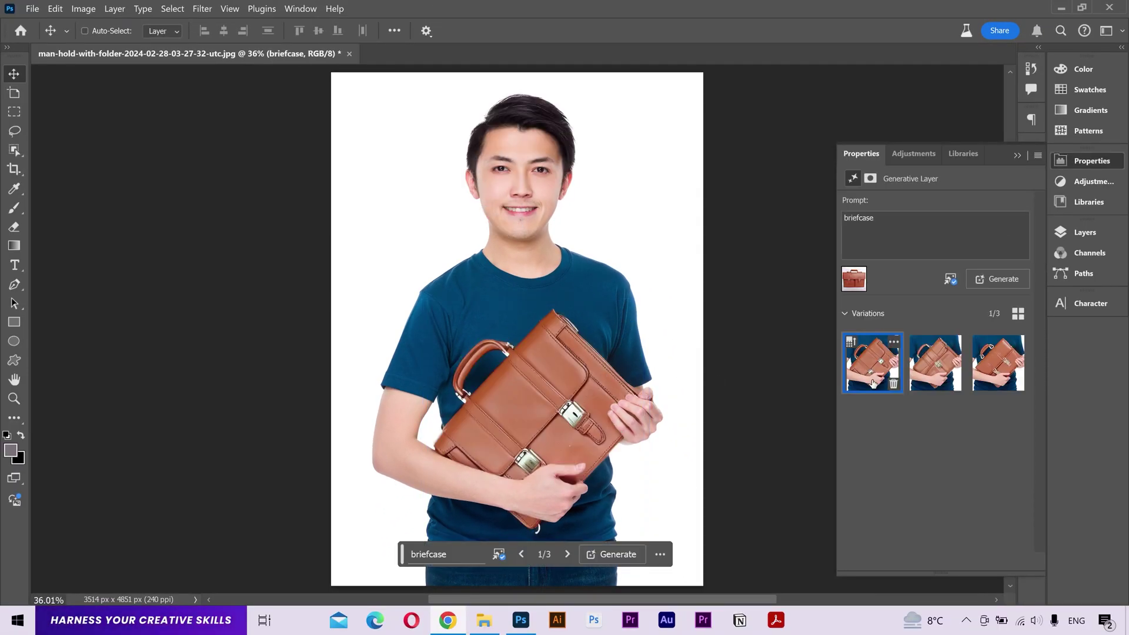
Preview the second and third briefcase variations and generate another set with the same prompt and reference.
click(929, 375)
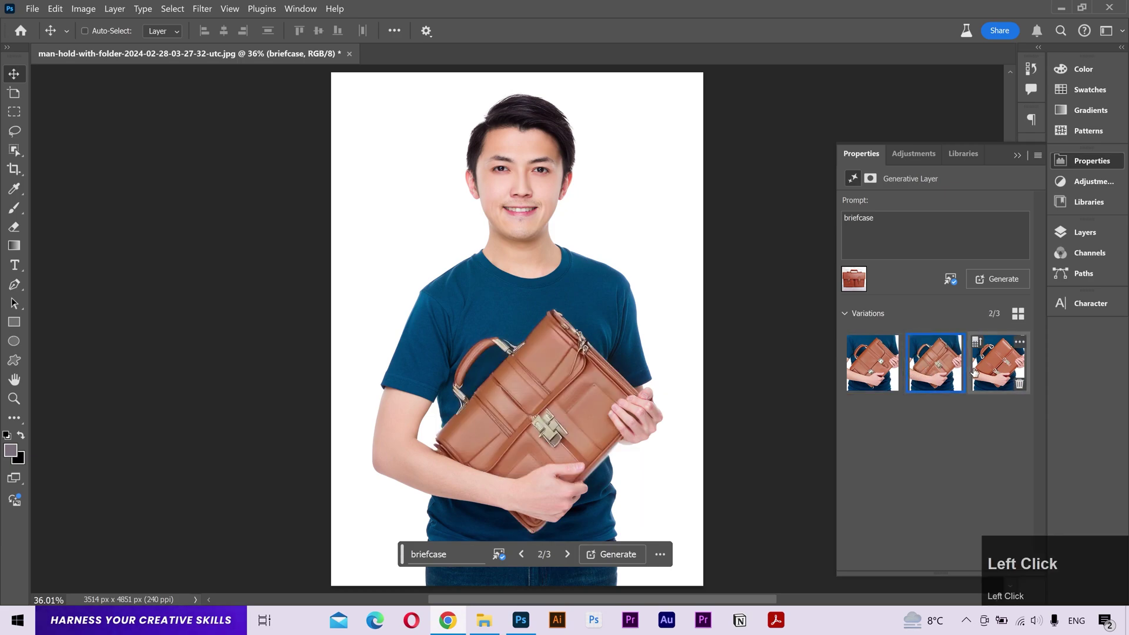
click(997, 363)
click(1004, 281)
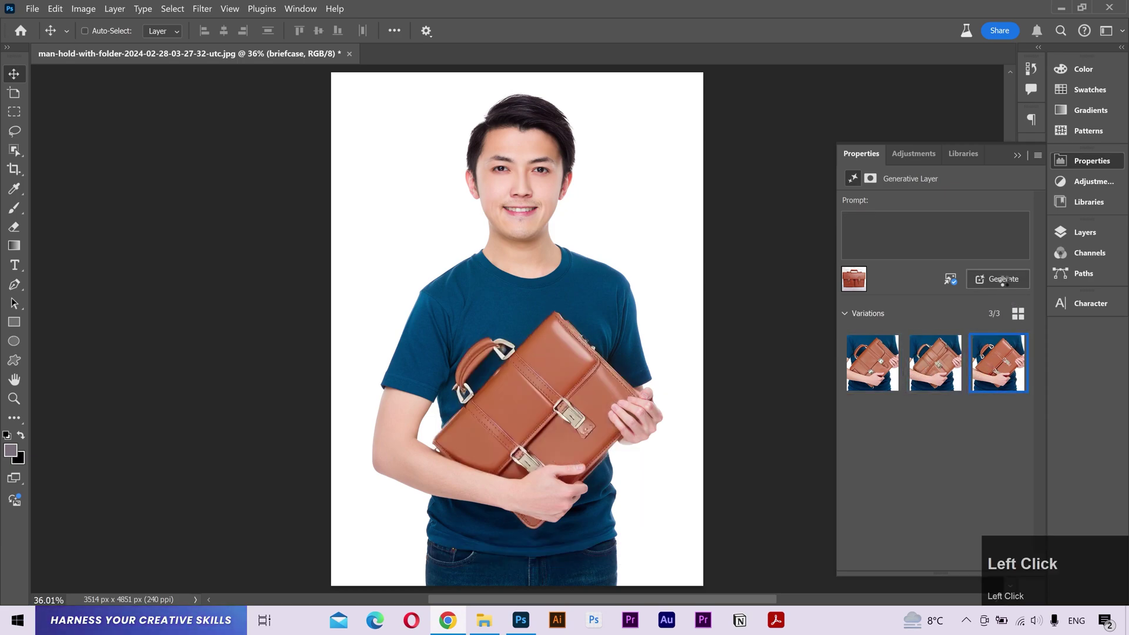
Compare the first three briefcase variations up close against the reference image and return to the first one.
key(z)
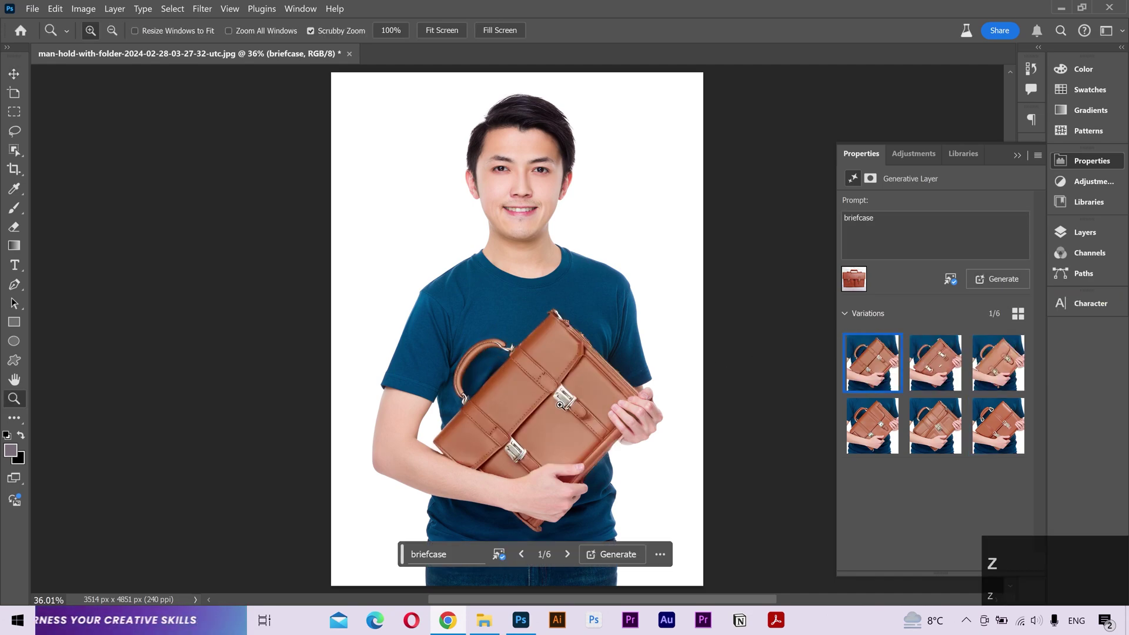
drag(520, 417, 544, 391)
drag(544, 391, 504, 325)
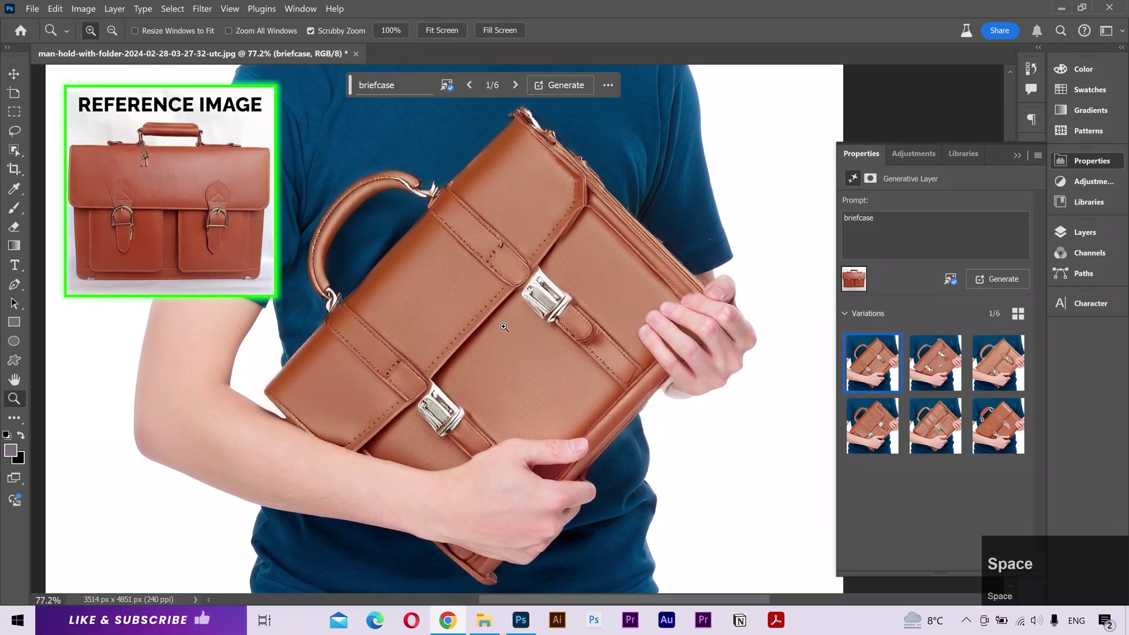
key(v)
click(935, 362)
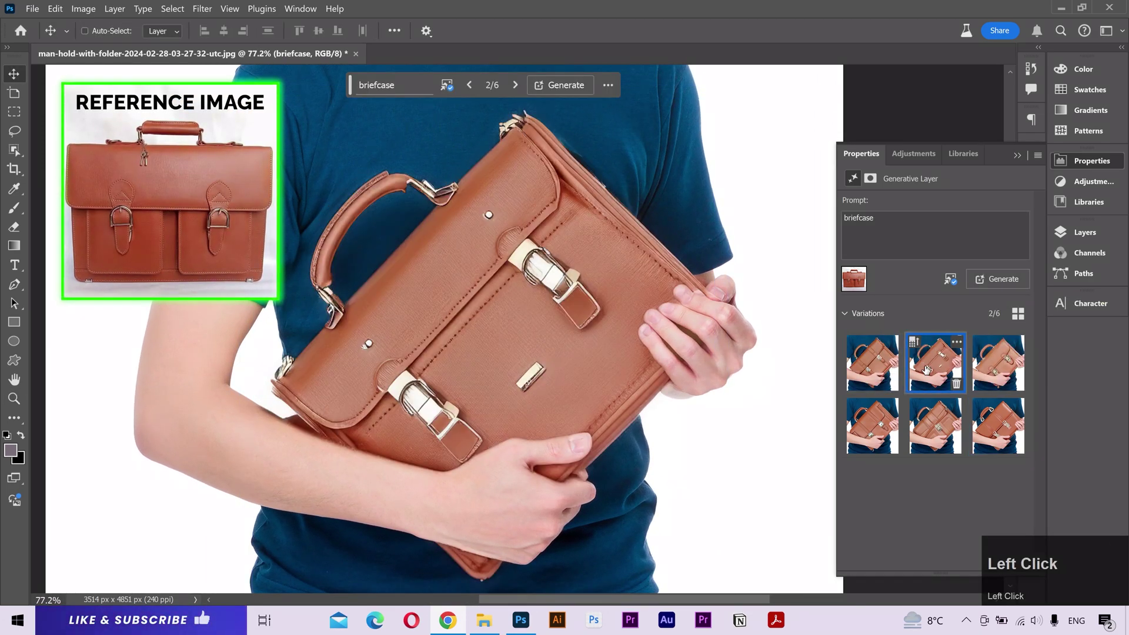
click(1006, 369)
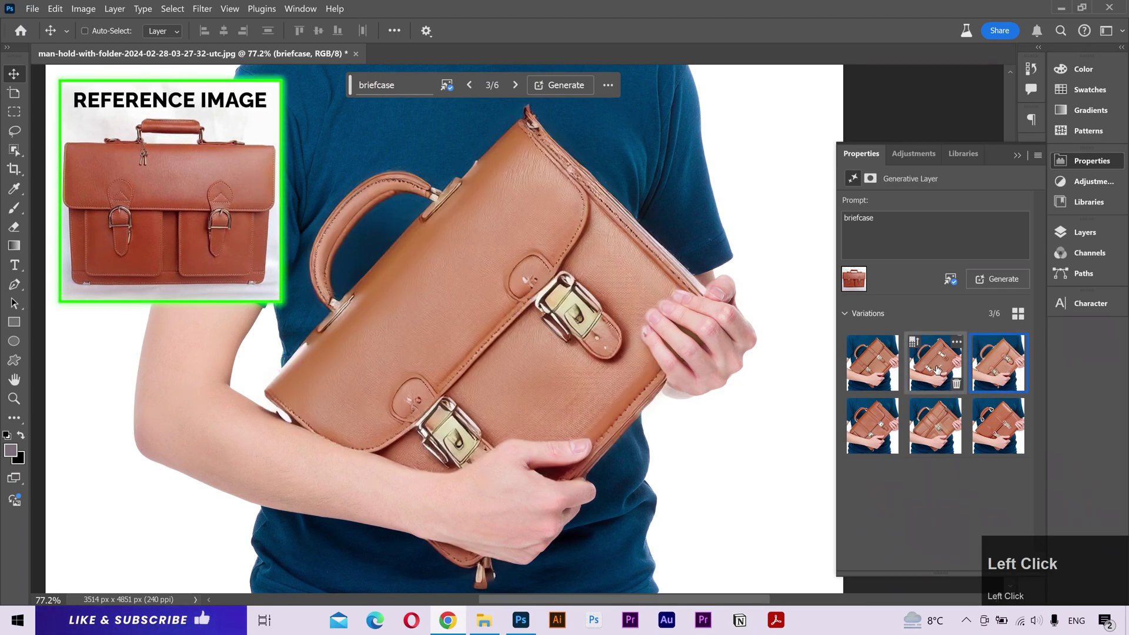
click(937, 370)
click(872, 363)
key(z)
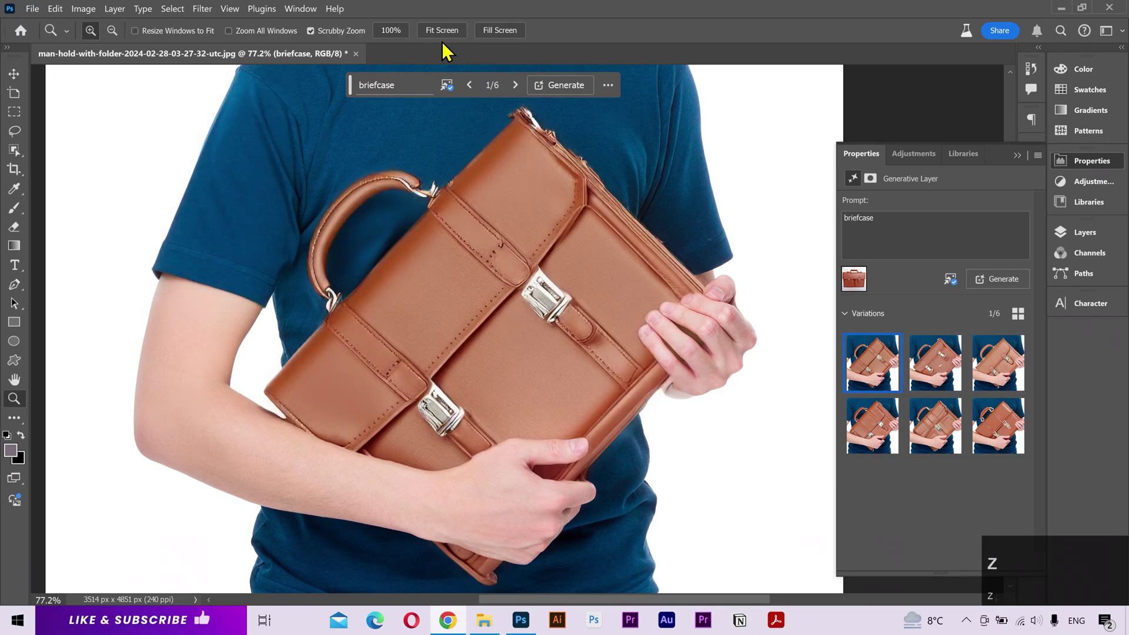
Open the portrait photo of the tourist with crossed arms from File Explorer as a new document.
click(442, 30)
key(v)
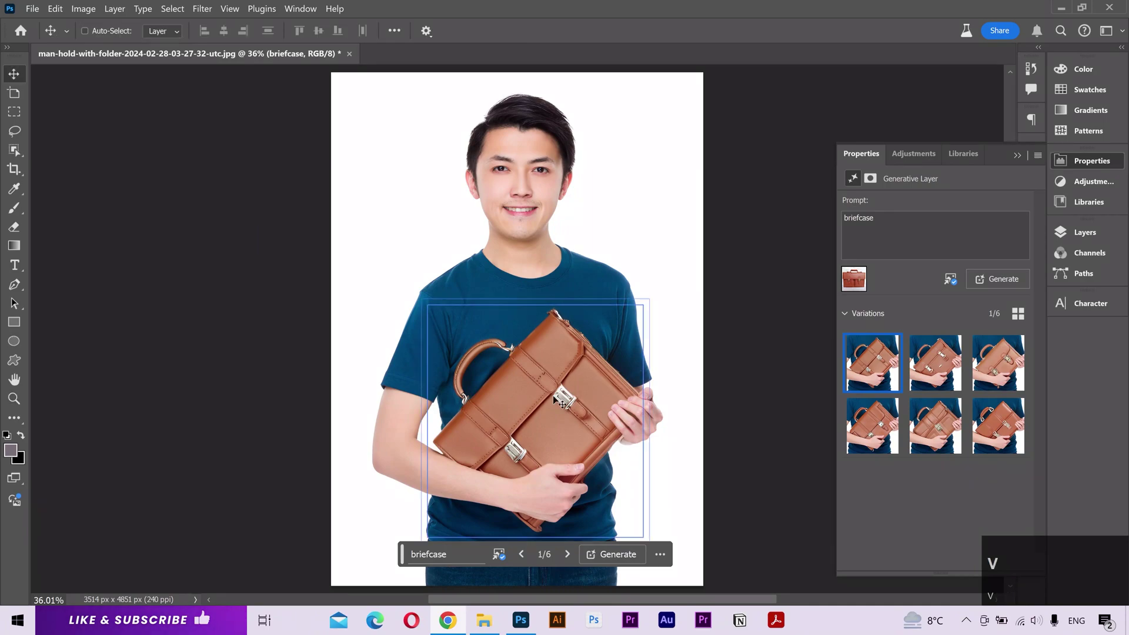
click(484, 620)
drag(344, 203, 507, 58)
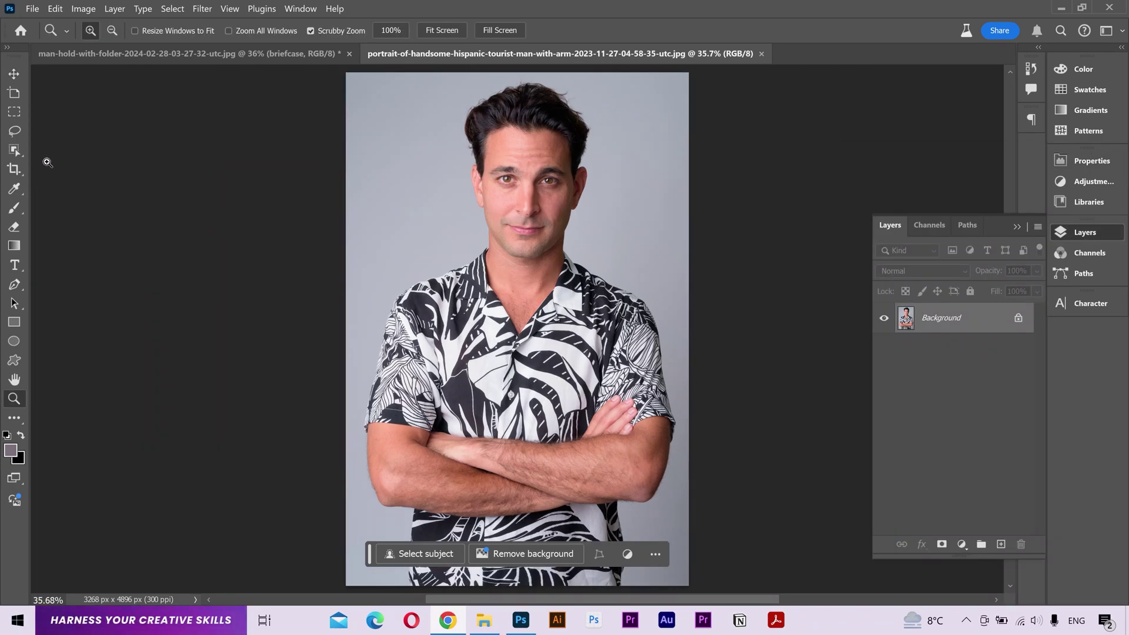
Select the man with the Object Selection tool and subtract his head, neck and V-shaped chest area with the Lasso.
click(14, 150)
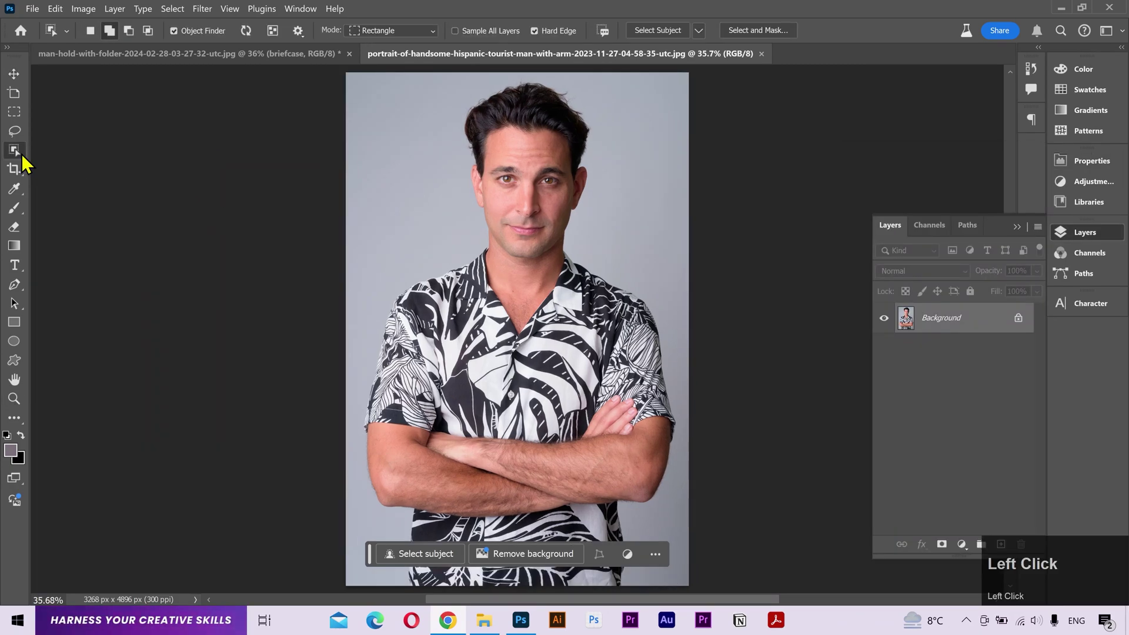
click(576, 355)
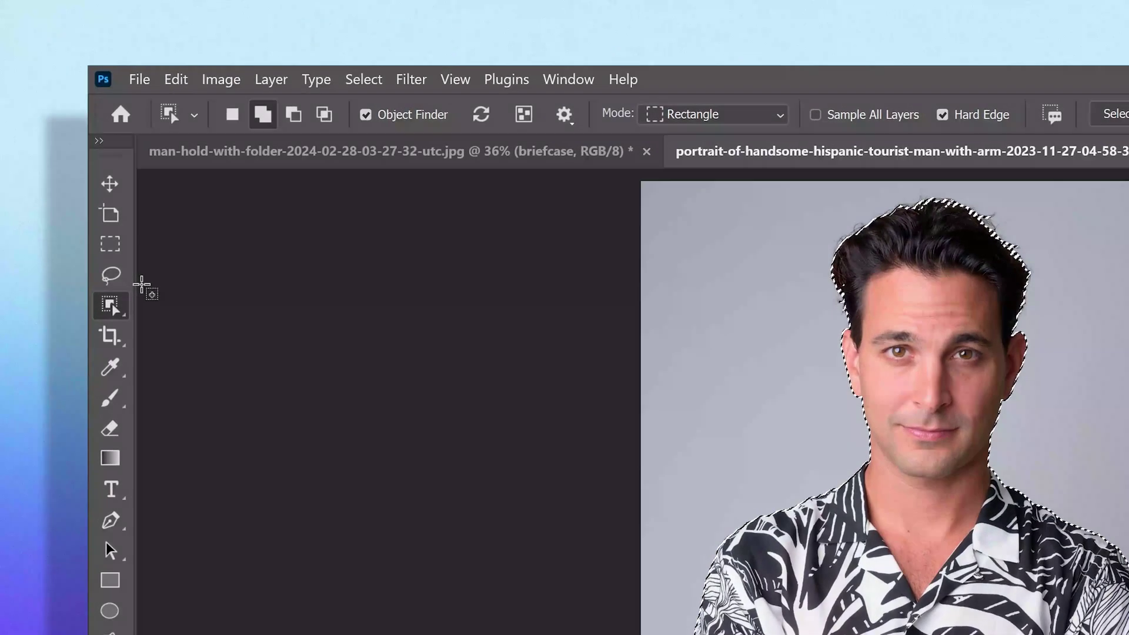
click(14, 131)
click(294, 114)
key(z)
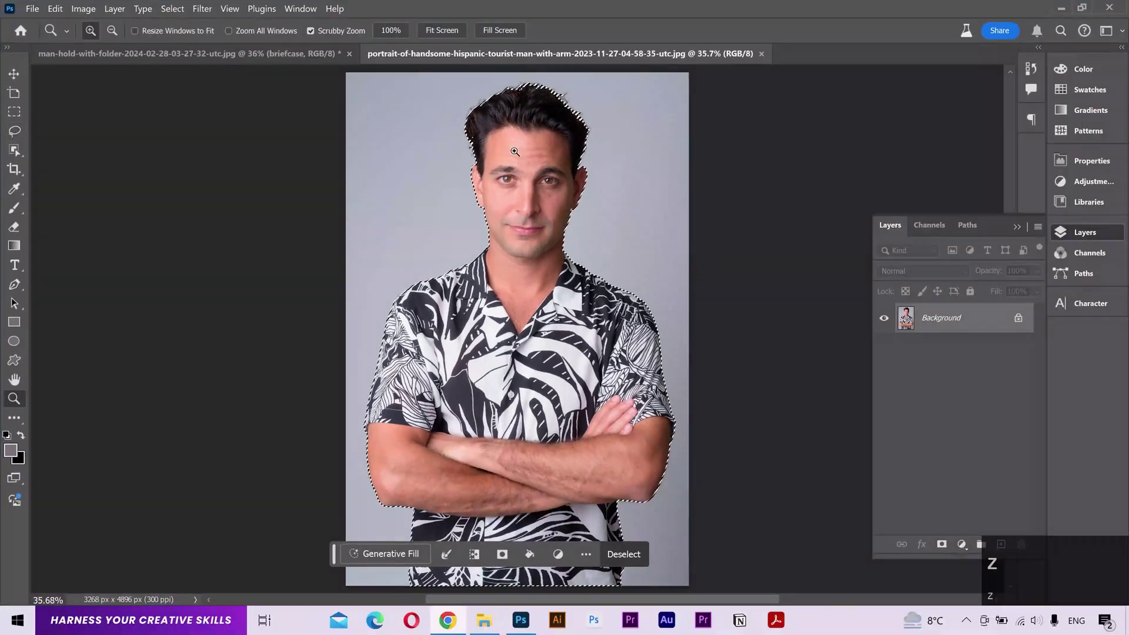
drag(914, 304, 999, 305)
click(14, 131)
drag(438, 414, 438, 415)
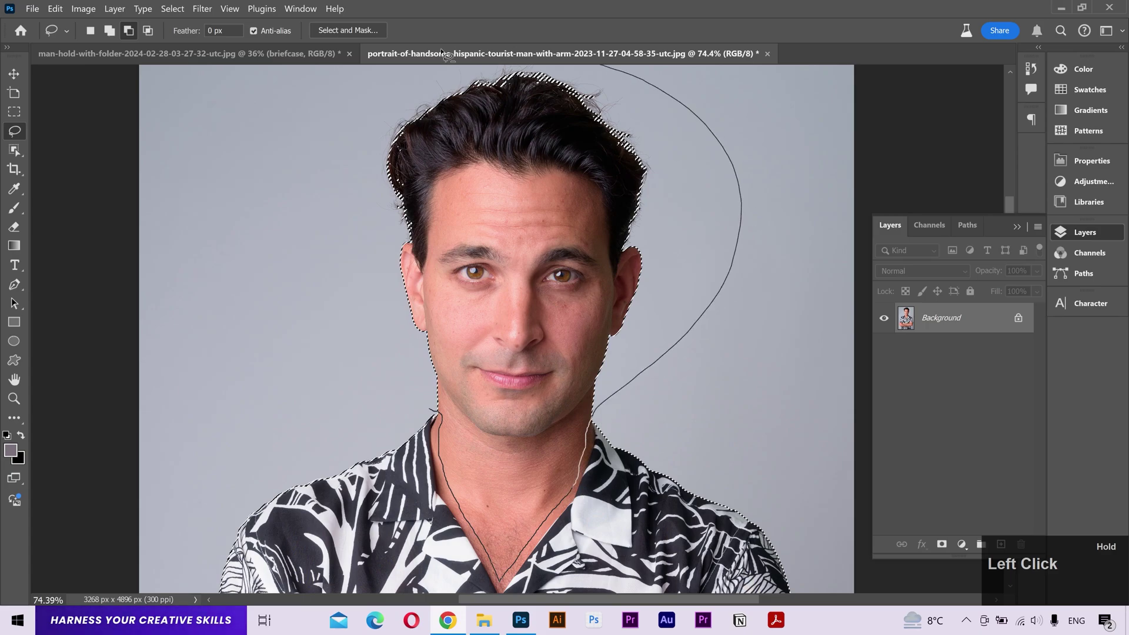
mouse_move(447, 56)
mouse_down()
mouse_move(307, 290)
mouse_move(438, 414)
mouse_up()
Start a subtractive Polygonal Lasso outline along the sleeve hem on the image's left side, from the outer arm to the forearm.
scroll(327, 322, down, 10)
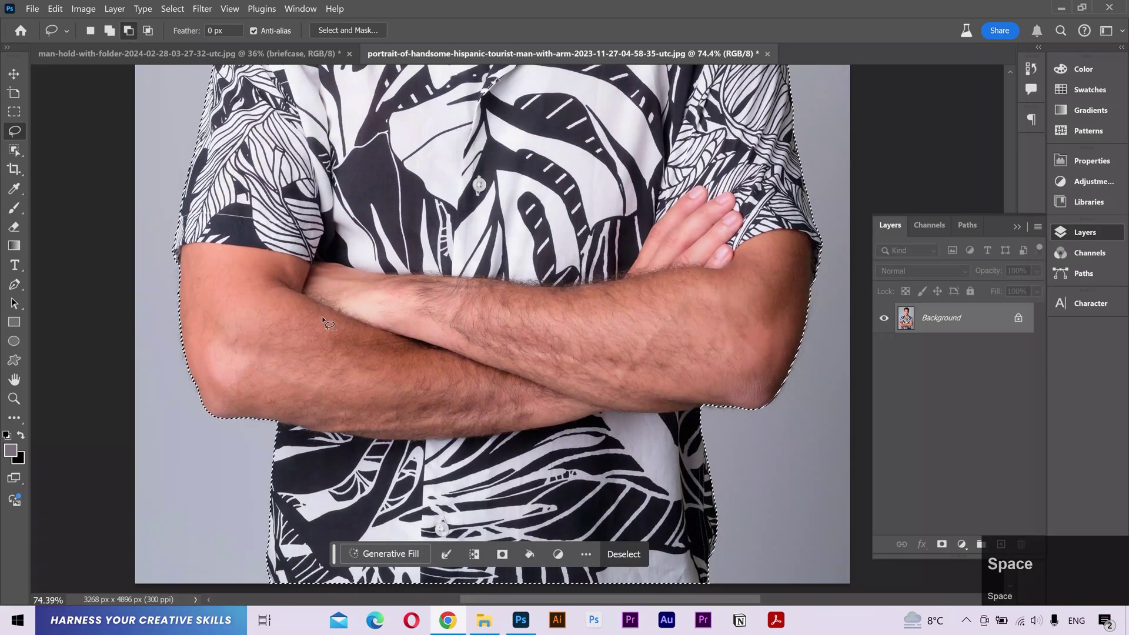
key(z)
drag(229, 288, 258, 298)
click(14, 418)
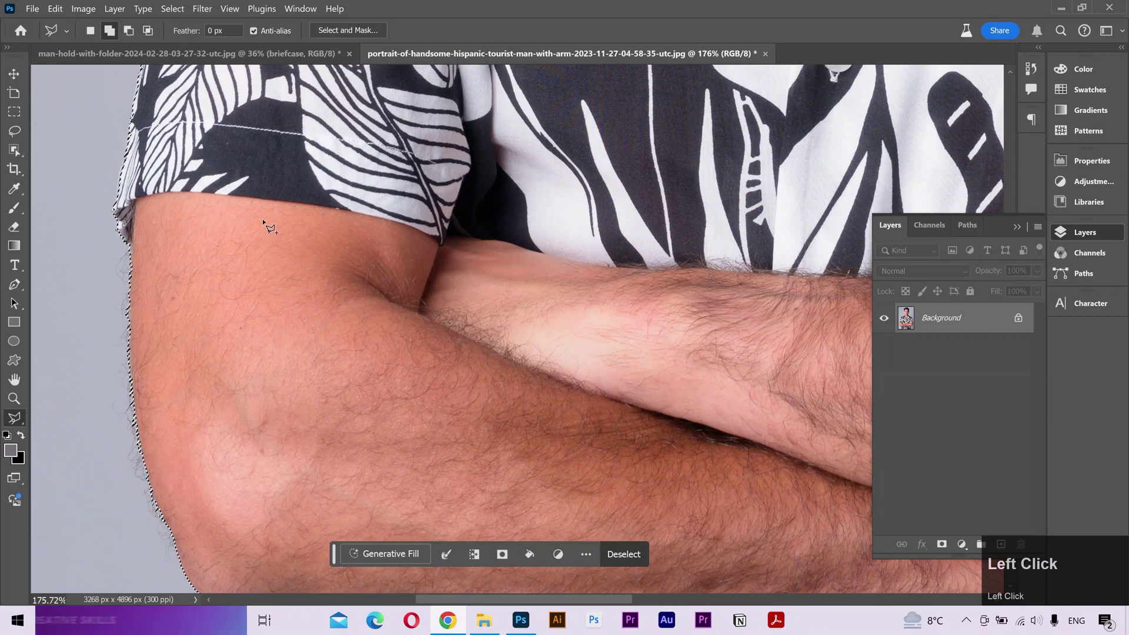
key(z)
drag(120, 173, 141, 173)
alt+click(110, 331)
click(145, 295)
click(153, 218)
click(211, 204)
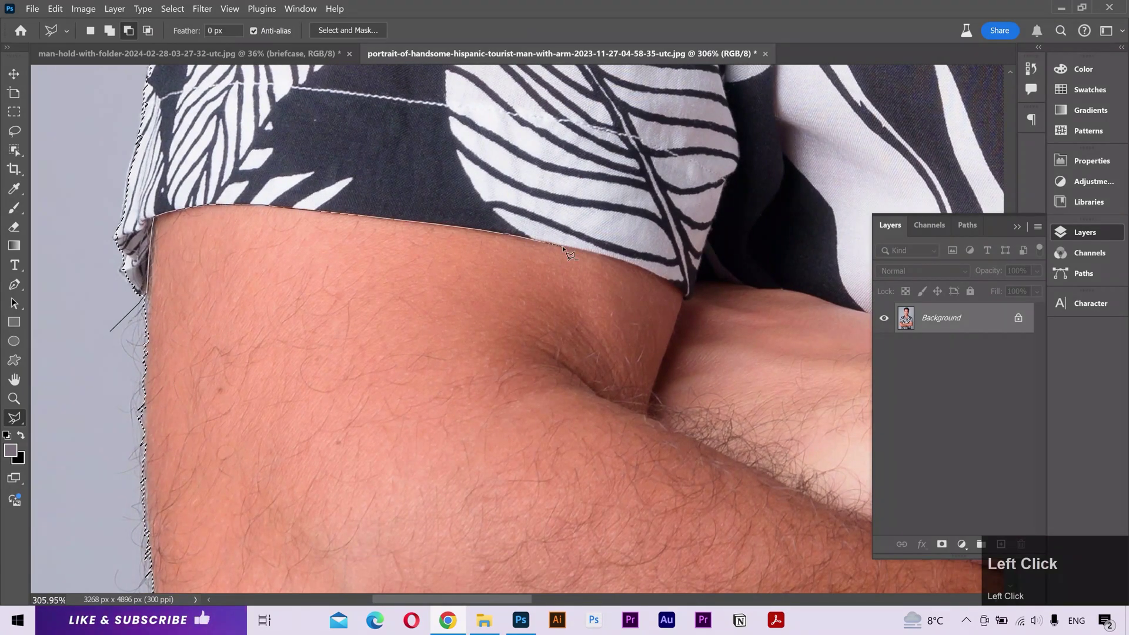
click(617, 258)
click(677, 286)
click(684, 299)
Continue the Polygonal Lasso outline along the upper edge of the crossed forearm up to the hand.
key(space)
drag(693, 245, 71, 185)
click(77, 224)
click(96, 220)
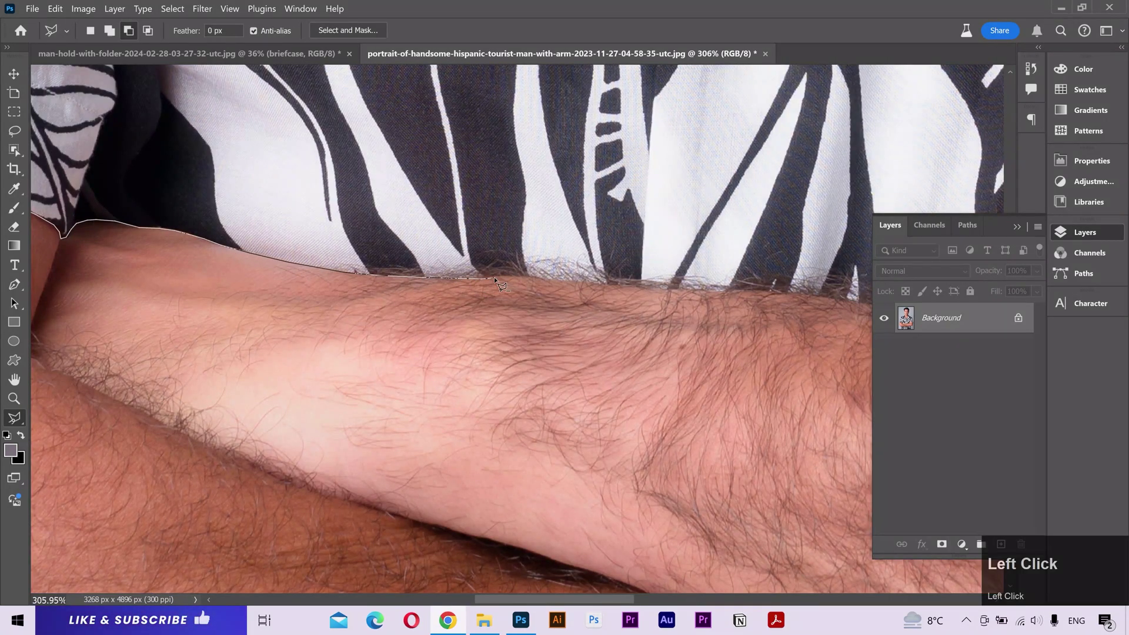
click(605, 282)
key(space)
drag(708, 283, 75, 236)
click(500, 260)
click(675, 238)
key(space)
drag(675, 238, 212, 415)
click(258, 405)
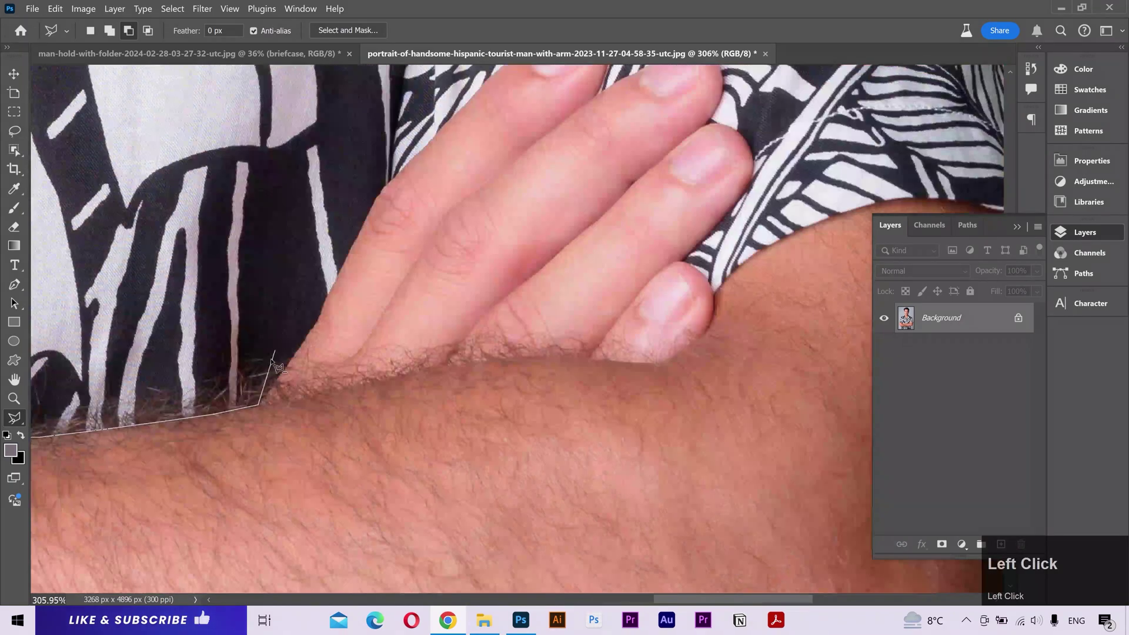
Trace the outline around the hand's fingertips, following each finger down to the sleeve edge.
click(372, 209)
scroll(372, 209, up, 2)
scroll(326, 262, right, 2)
click(411, 210)
click(429, 228)
click(431, 257)
click(422, 281)
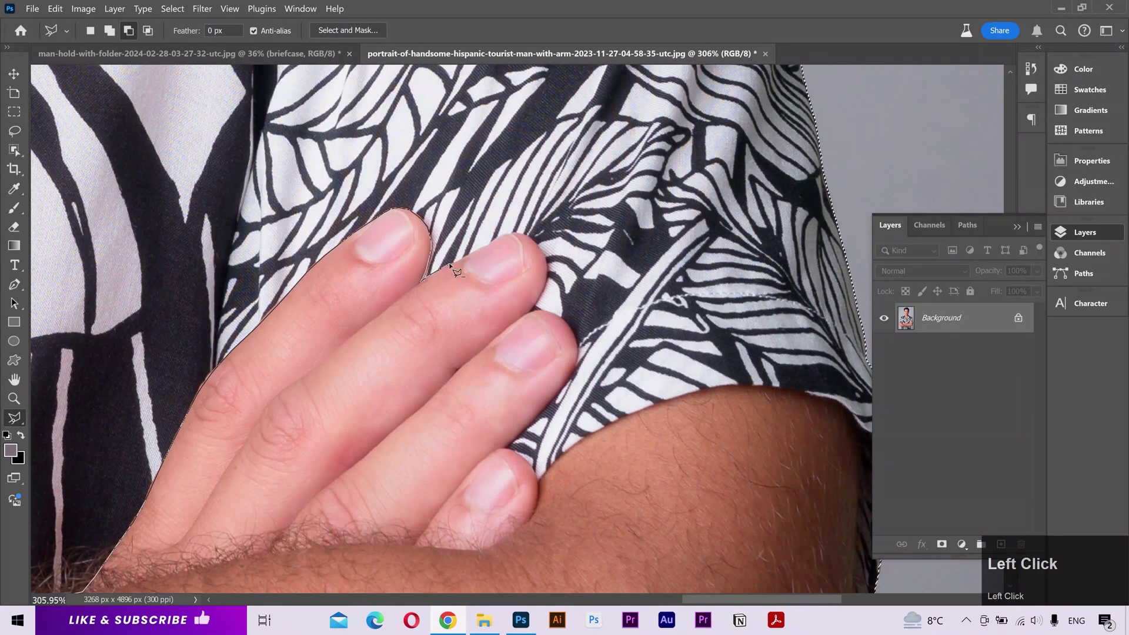
click(509, 451)
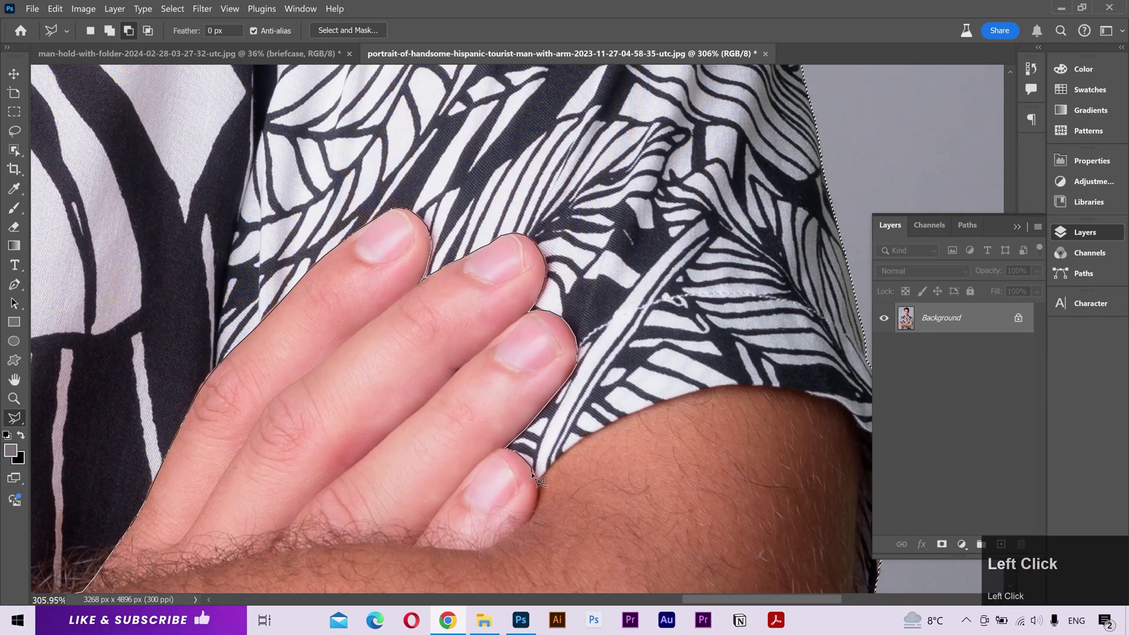
click(538, 480)
Continue the outline along the other sleeve's hem toward the outer side of the arm.
click(601, 432)
click(713, 389)
key(space)
drag(713, 390, 429, 245)
click(505, 246)
click(535, 254)
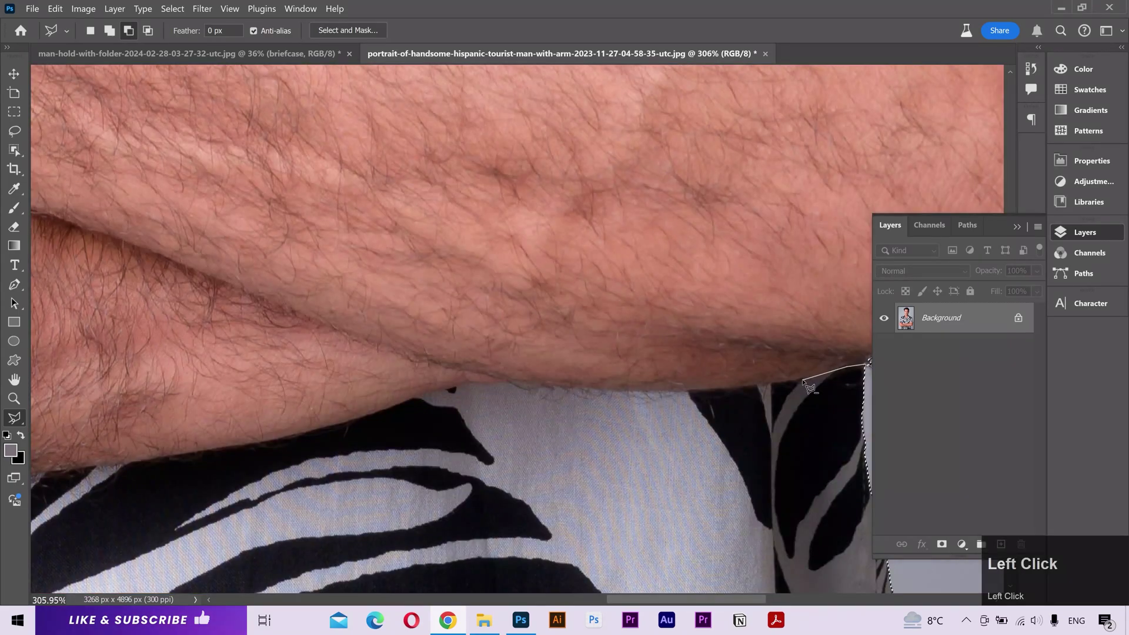
Trace the undersides of both forearms and close the outline to remove the arms from the selection.
click(532, 386)
click(453, 382)
key(space)
drag(403, 411, 762, 330)
click(453, 385)
drag(262, 404, 872, 409)
click(584, 422)
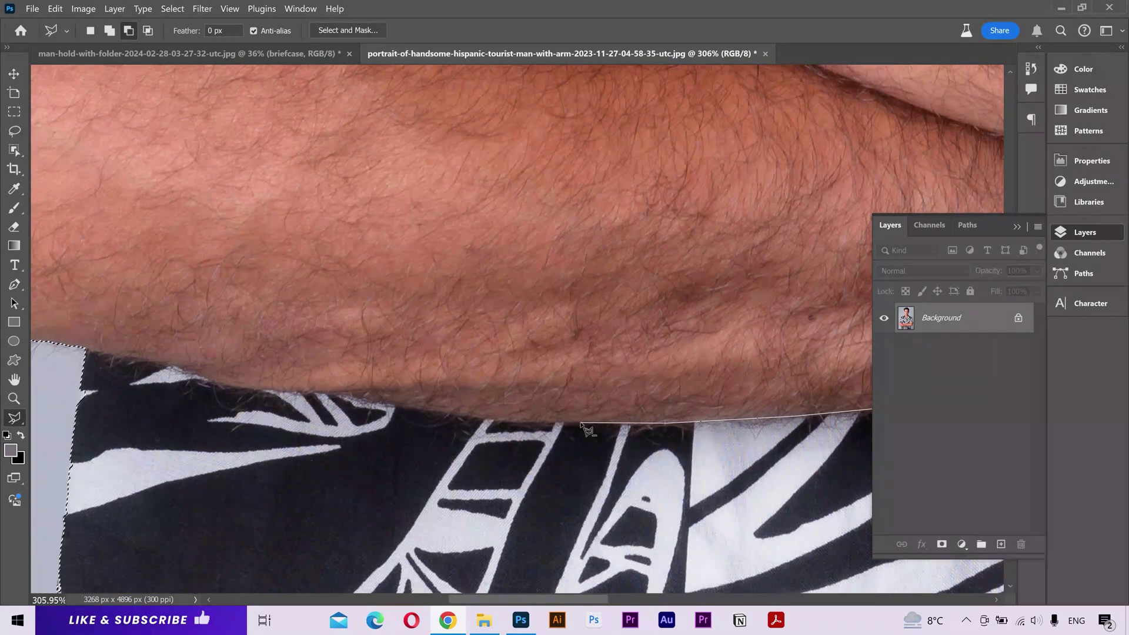
click(323, 392)
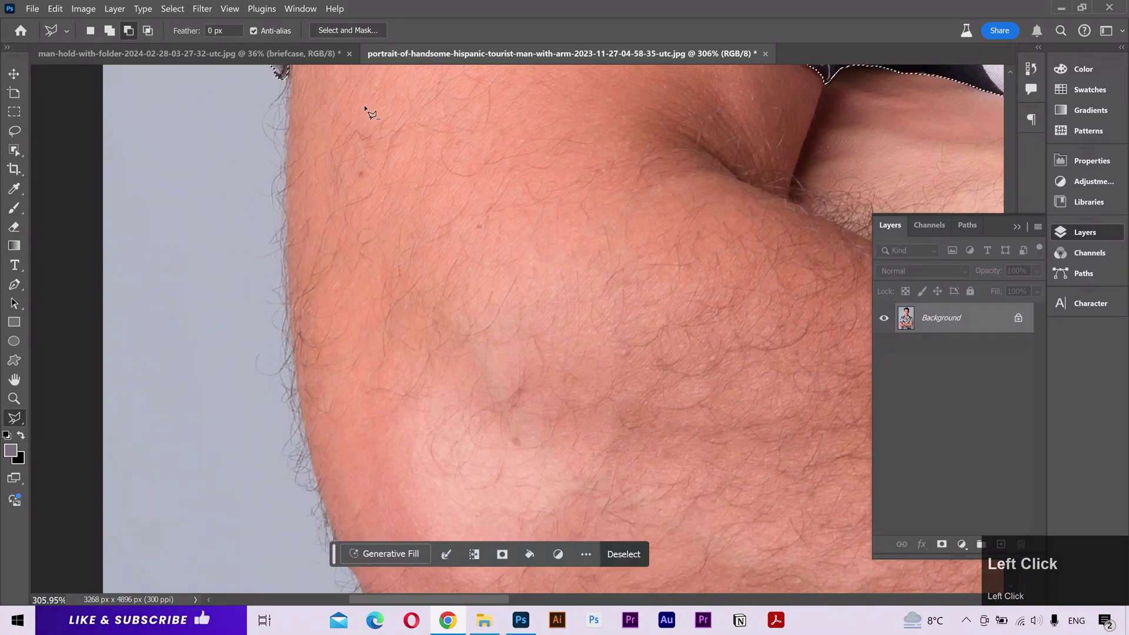
key(z)
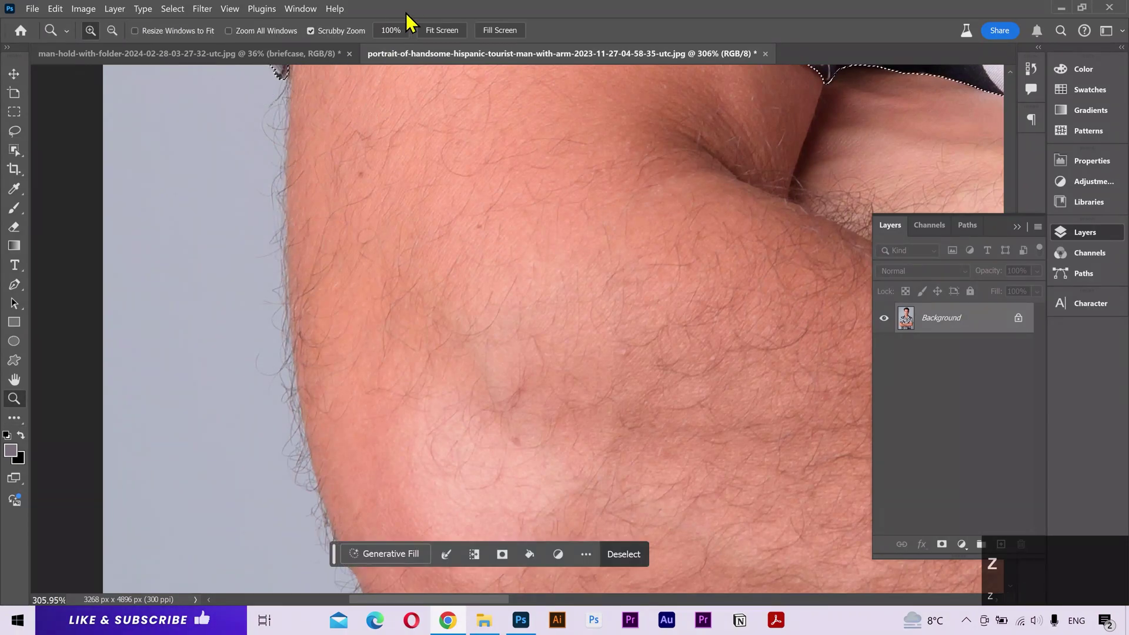
click(432, 34)
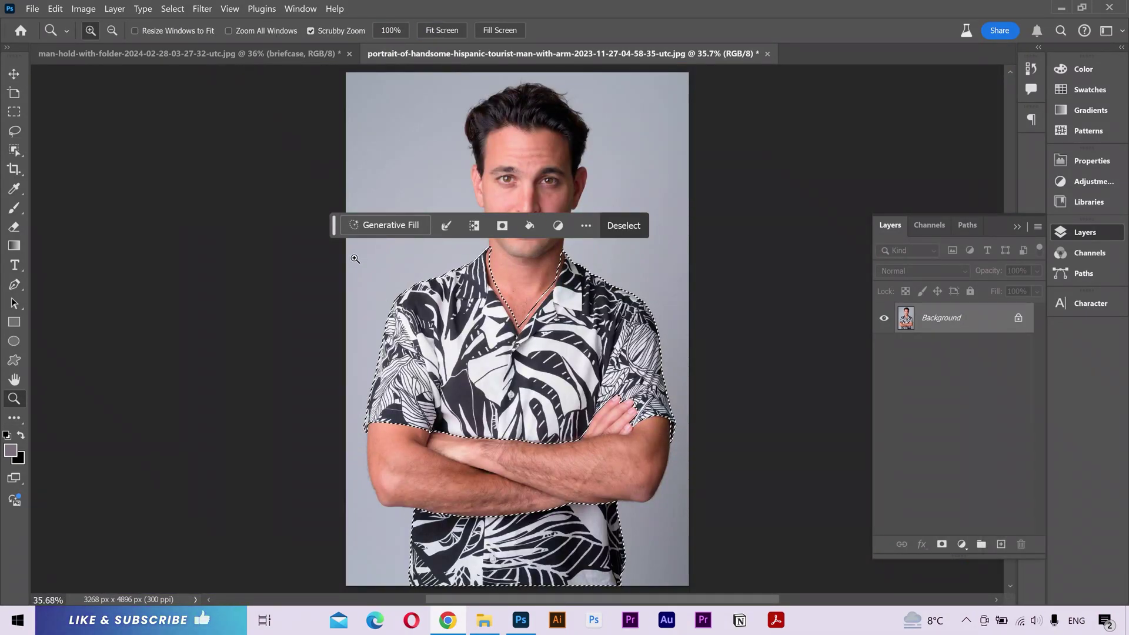
Run Generative Fill on the shirt selection with the prompt "tropical shirt" and Red Tropical Shirt.jpg as the reference image.
drag(333, 225, 144, 220)
key(m)
click(207, 217)
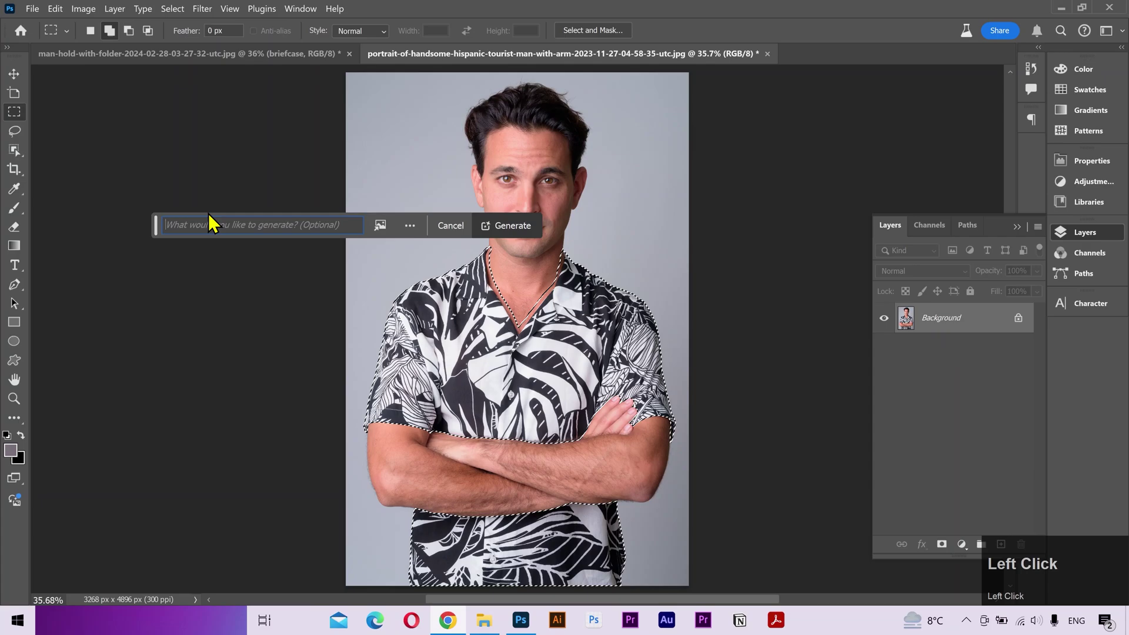
click(378, 225)
click(425, 148)
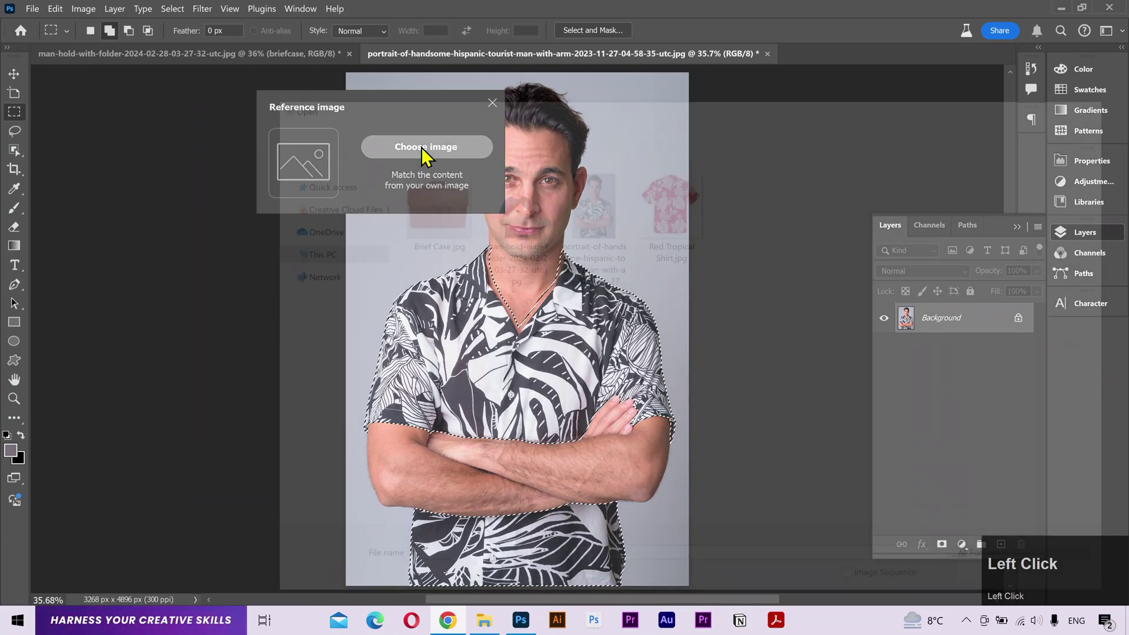
double_click(673, 230)
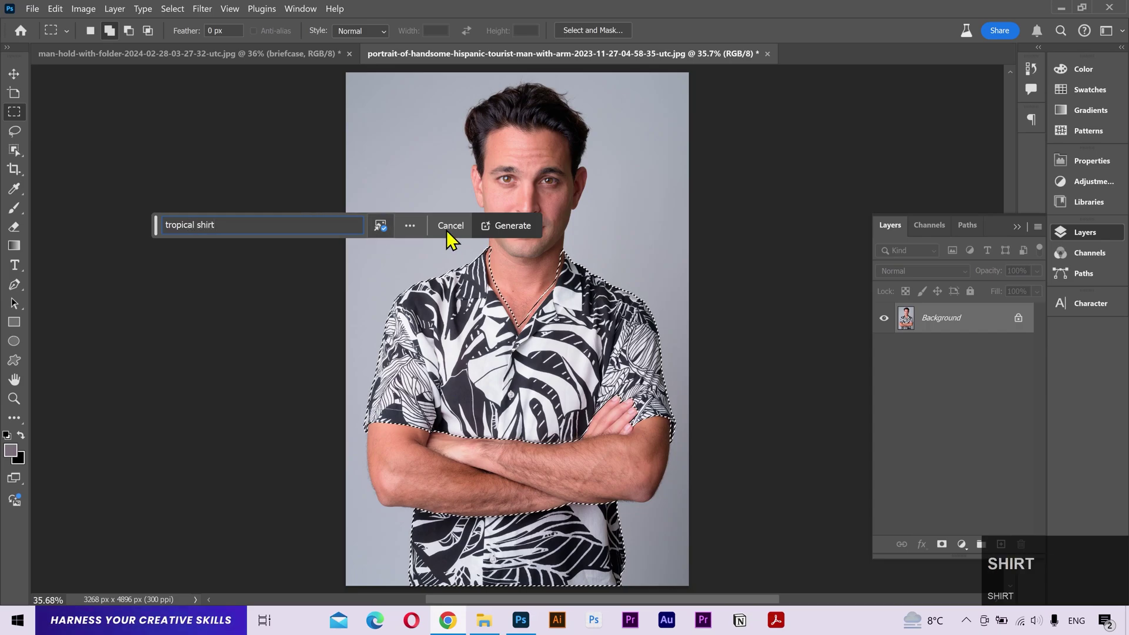
click(503, 227)
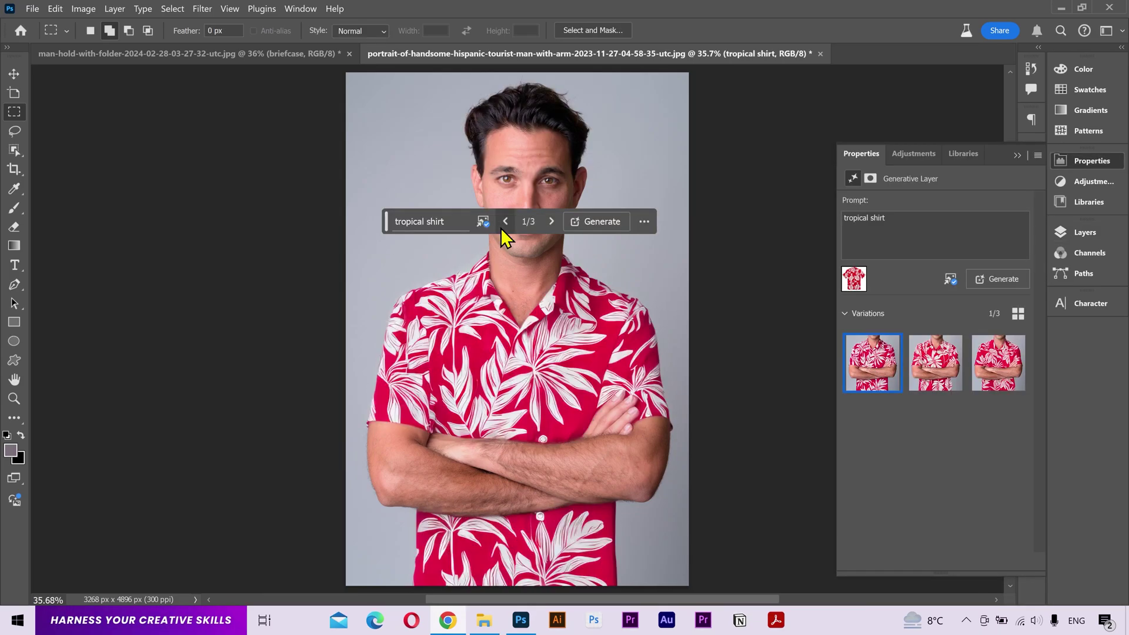
Move the contextual bar clear of the face, preview the second shirt variation and choose the third.
drag(383, 225, 150, 216)
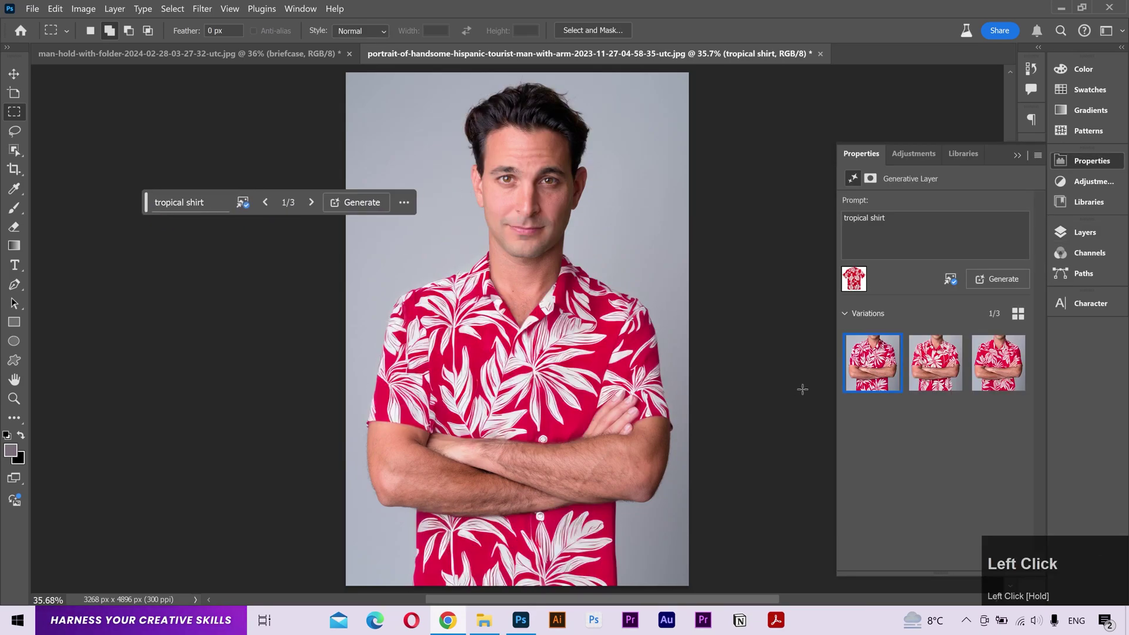
click(926, 369)
click(989, 373)
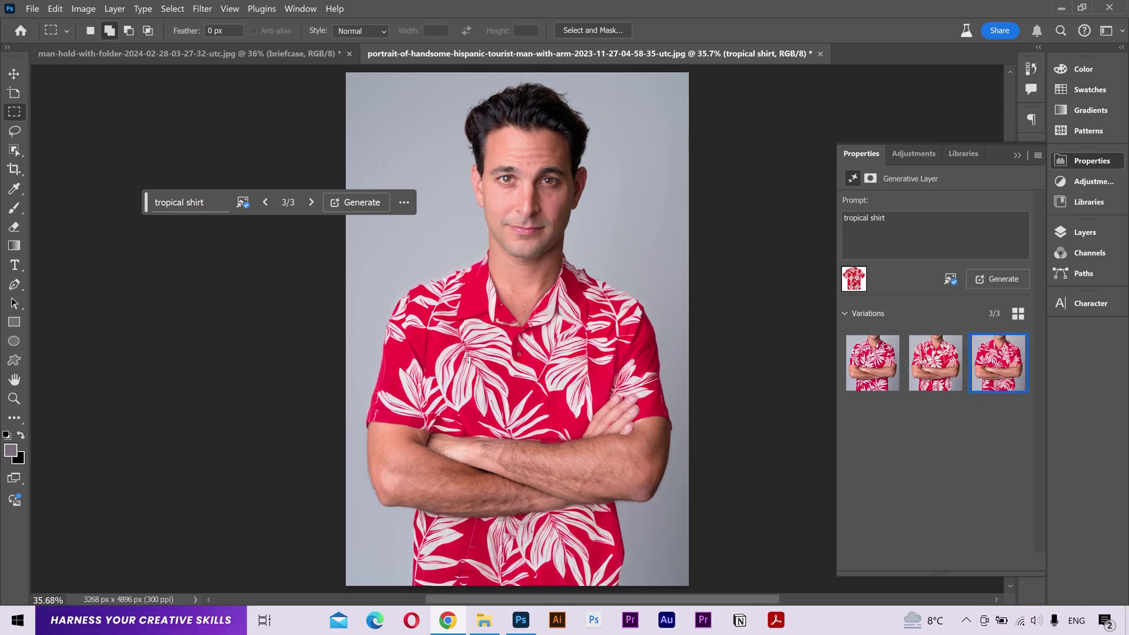
Inspect the collar area up close and apply Enhance Detail to the third shirt variation.
key(z)
drag(501, 342, 581, 342)
key(space)
drag(581, 342, 515, 432)
mouse_move(410, 270)
mouse_down()
mouse_move(435, 270)
mouse_move(419, 279)
mouse_up()
key(space)
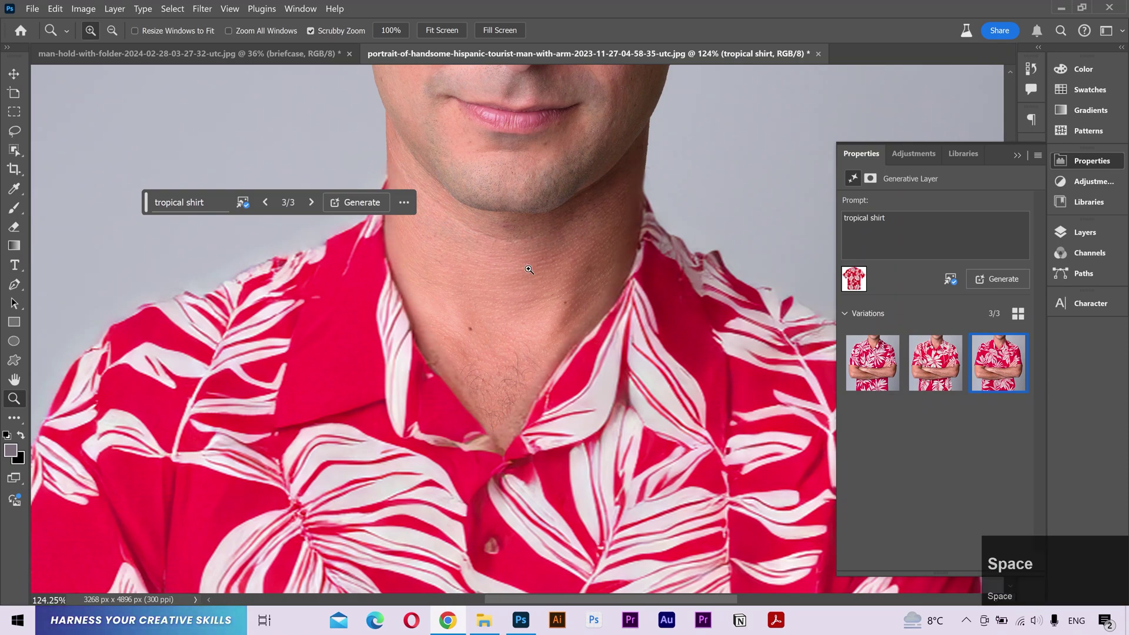
mouse_move(987, 347)
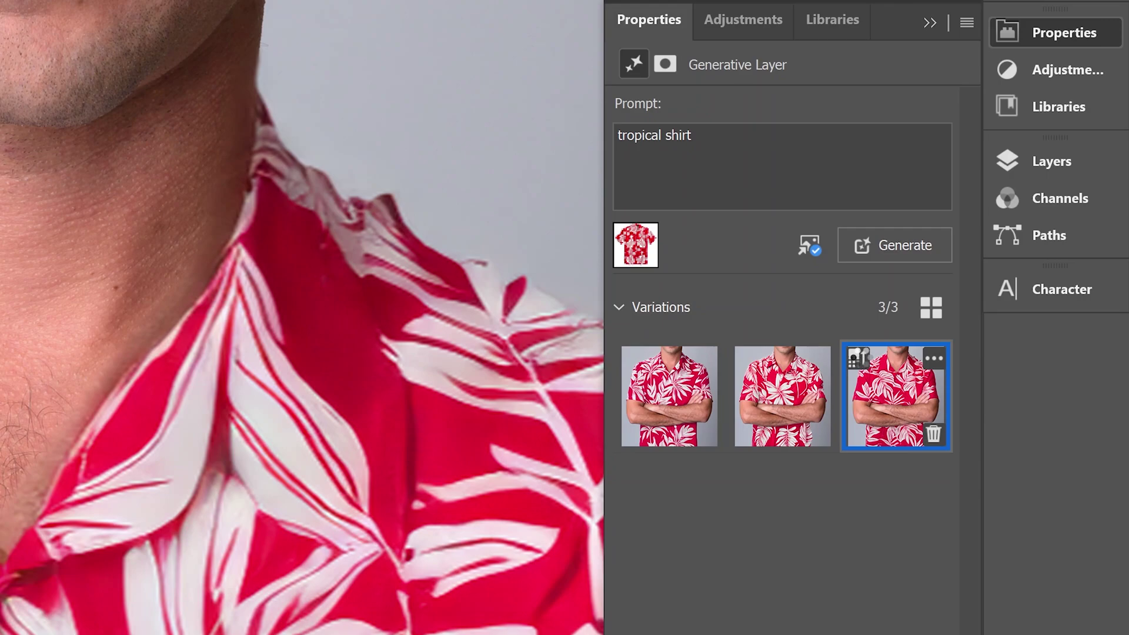
click(809, 245)
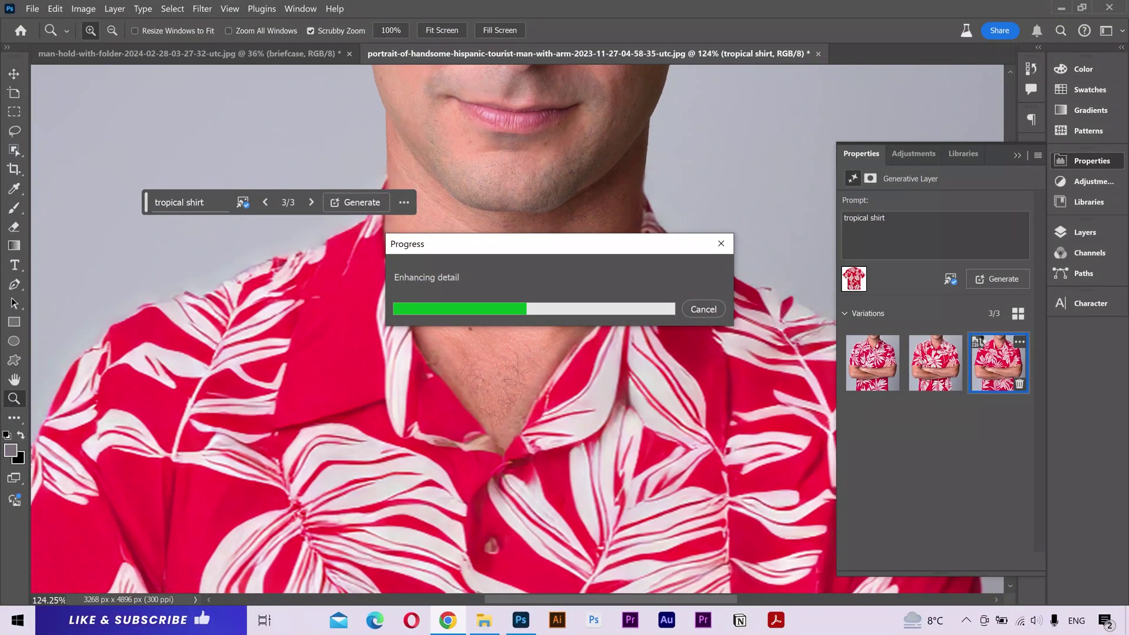
key(v)
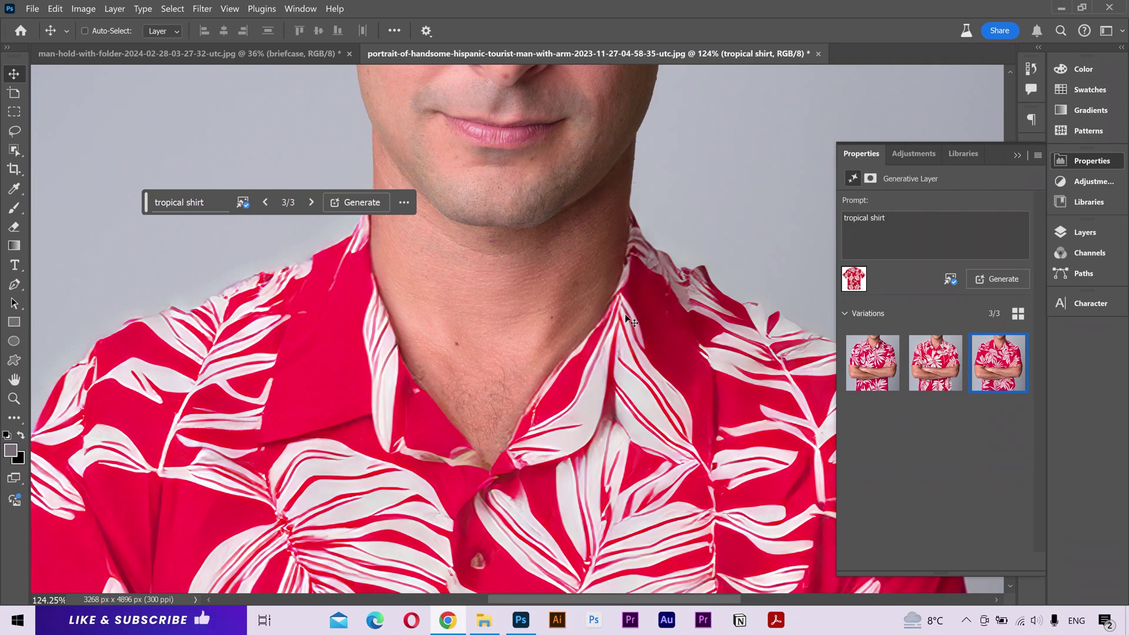
Compare the shirt before and after Enhance Detail using the Select Variation and Enhance Detail history states.
click(1026, 134)
click(1030, 74)
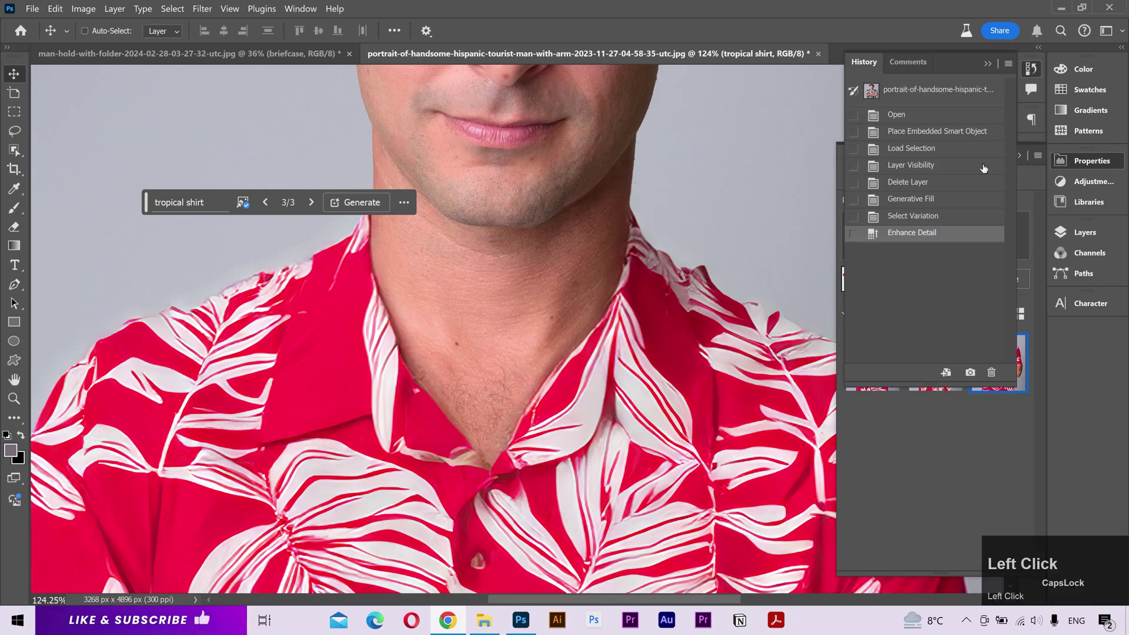
click(944, 218)
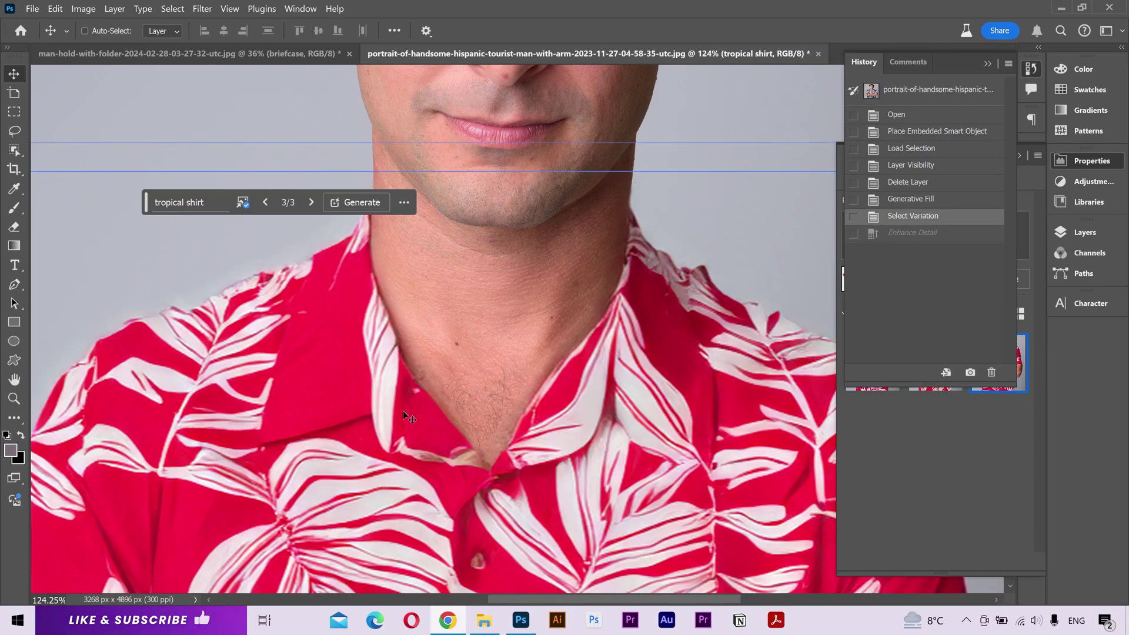
click(880, 233)
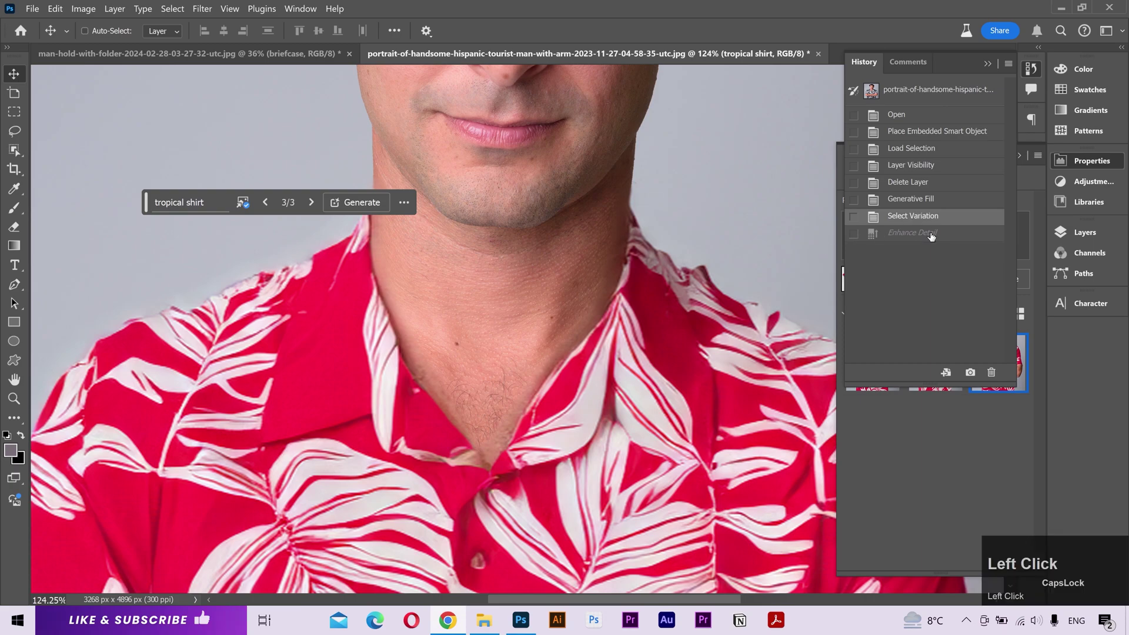
click(988, 64)
key(z)
click(451, 28)
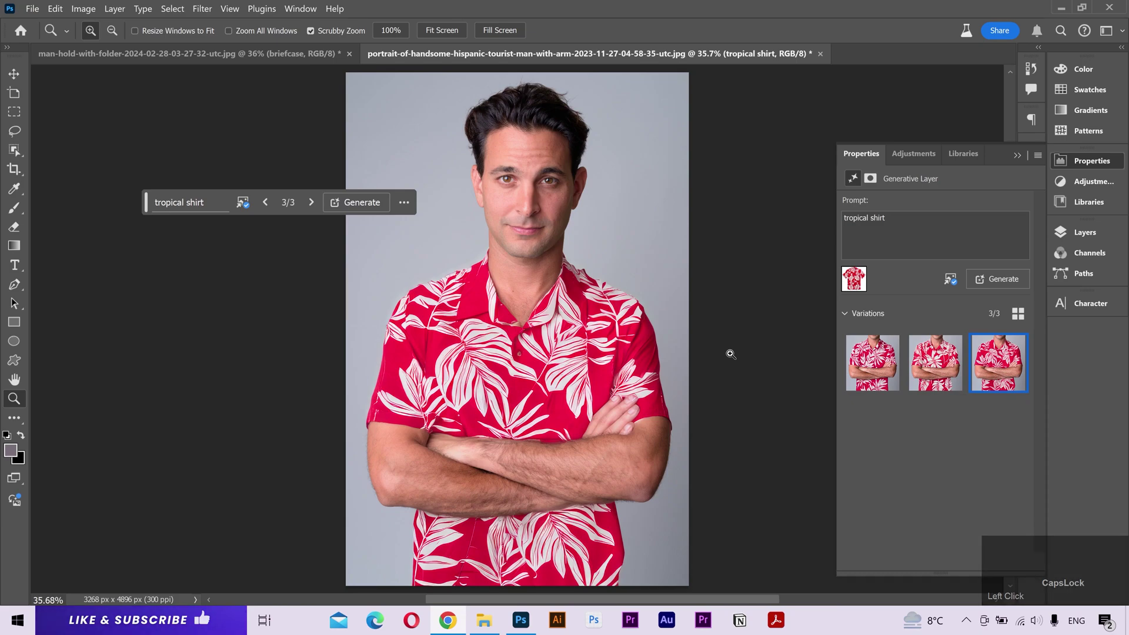
key(v)
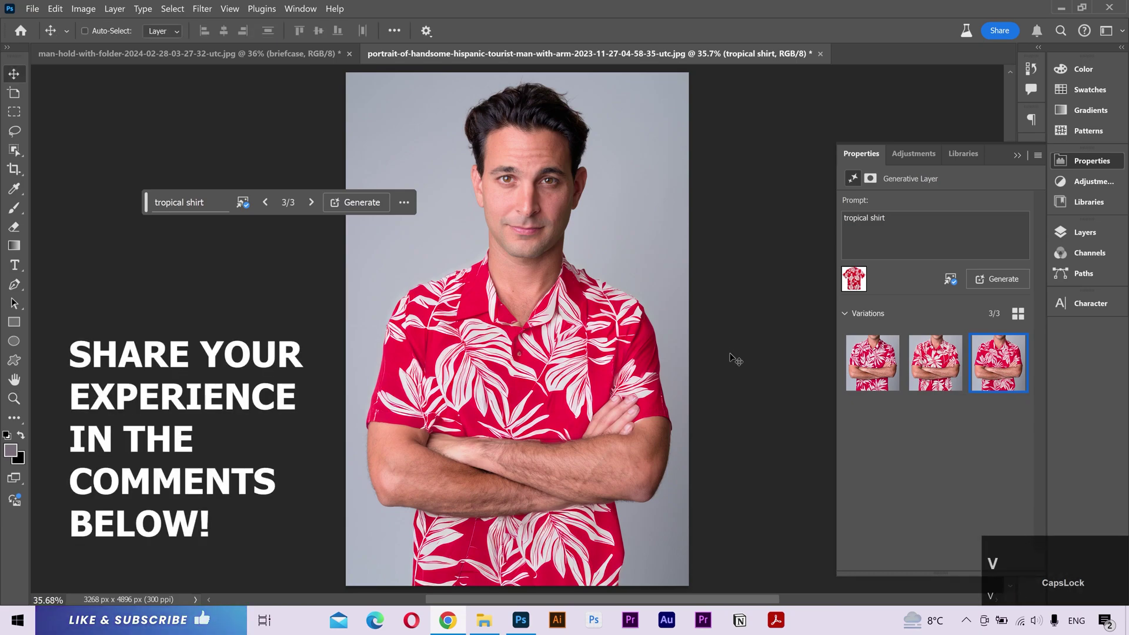